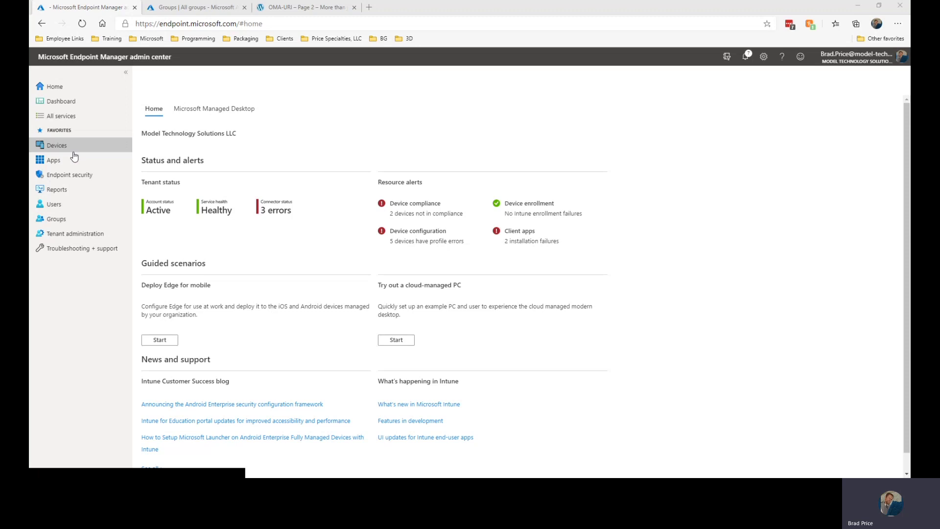
- Open the Devices overview showing enrollment status for the 26 Intune-enrolled devices
click(56, 147)
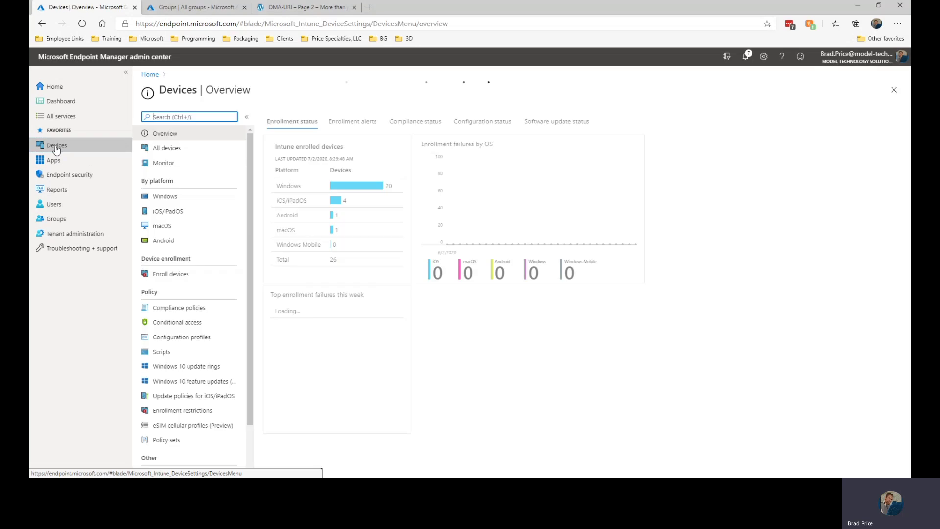
- Open the Windows 10 update rings list to see the existing pilot and SAC rings
click(180, 368)
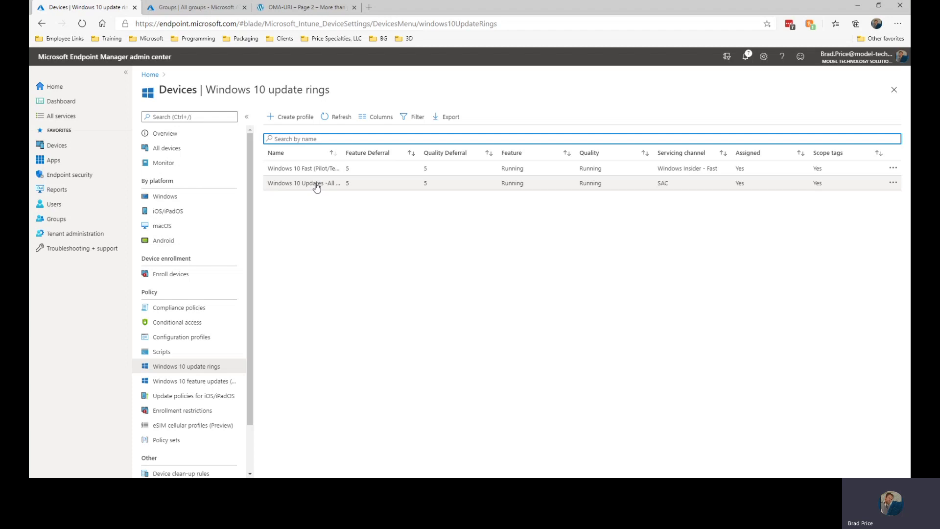
- Create a new update ring and name it 'Windows Updates - All - Pro'
click(294, 117)
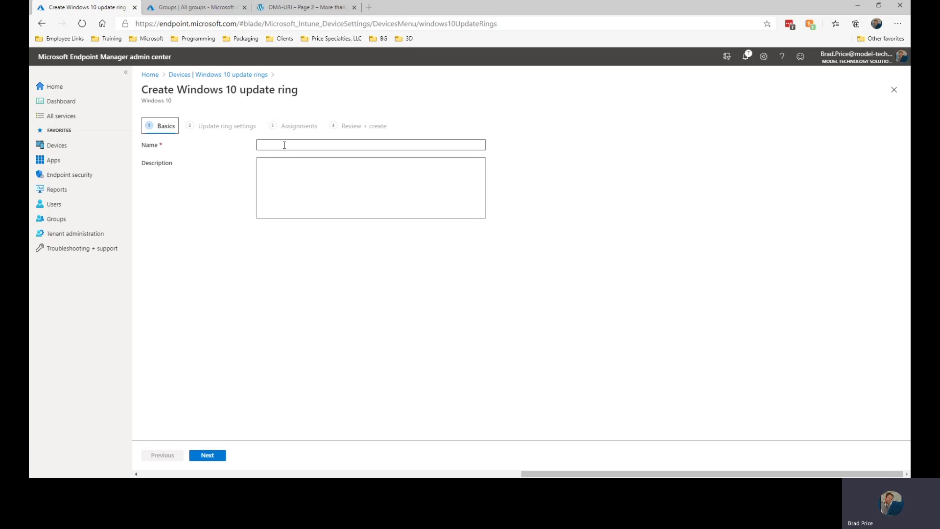
click(284, 145)
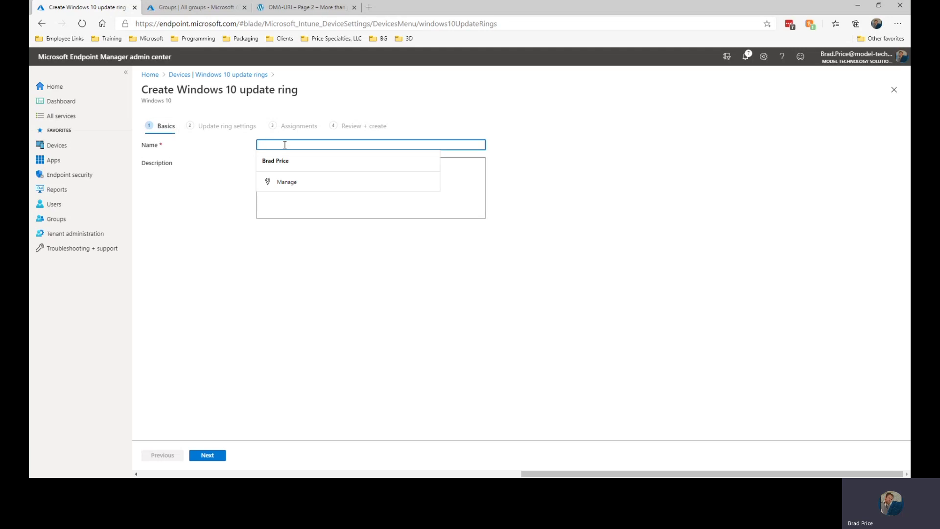
text(Windows UPpd)
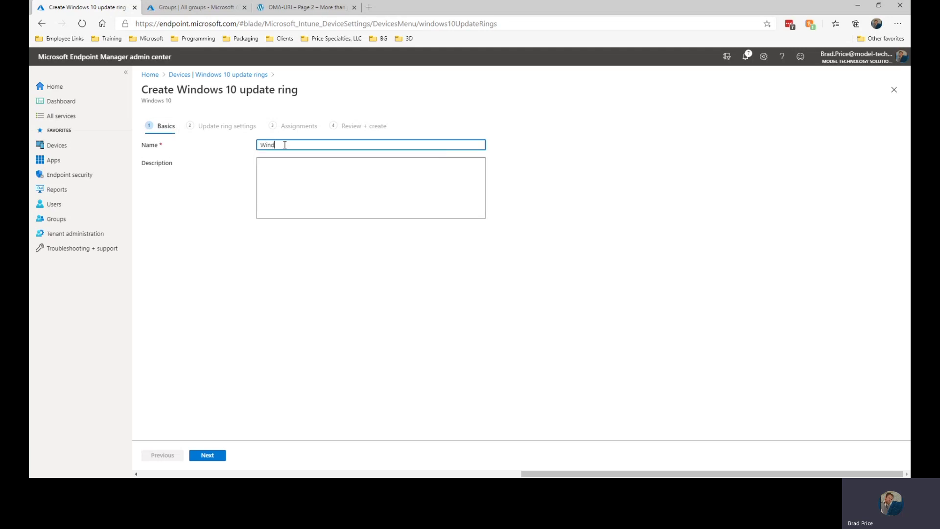
key(BackSpace)
key(BackSpace)
key(BackSpace)
text(pdates - All)
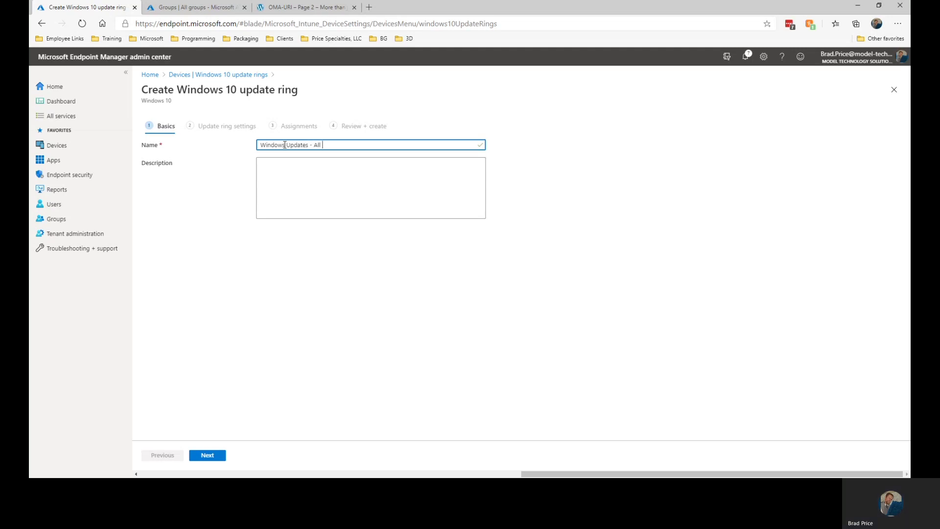
text( - Prod)
- Continue to the update ring settings and expand the Servicing channel choices
click(208, 456)
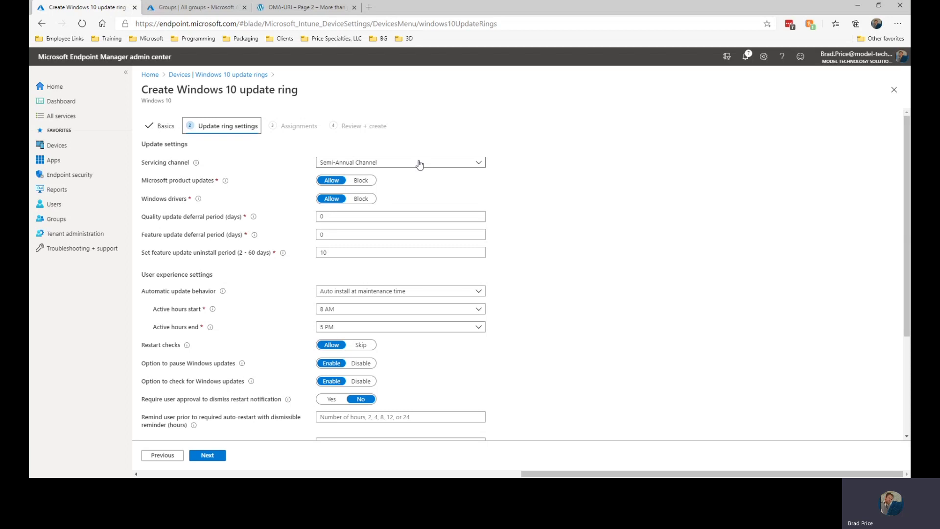
click(419, 164)
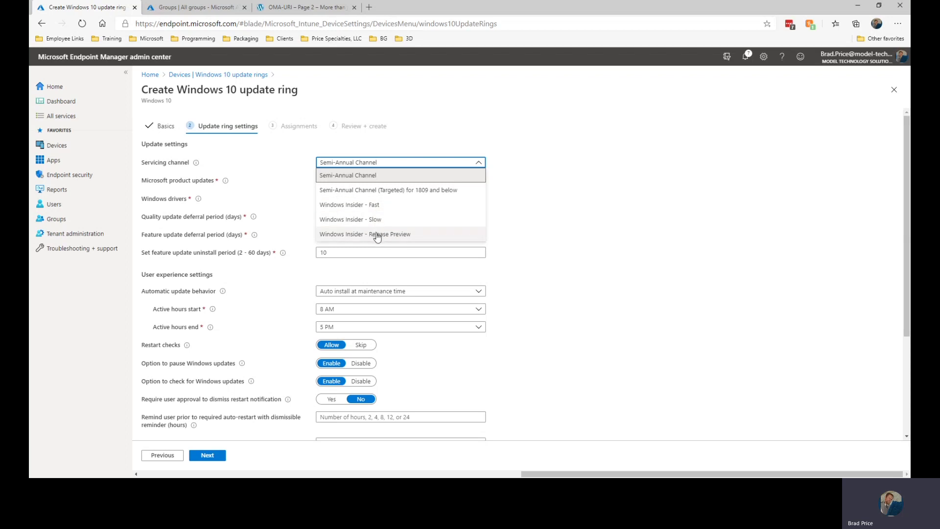
- Close the servicing channel choices, keeping Semi-Annual Channel
click(580, 234)
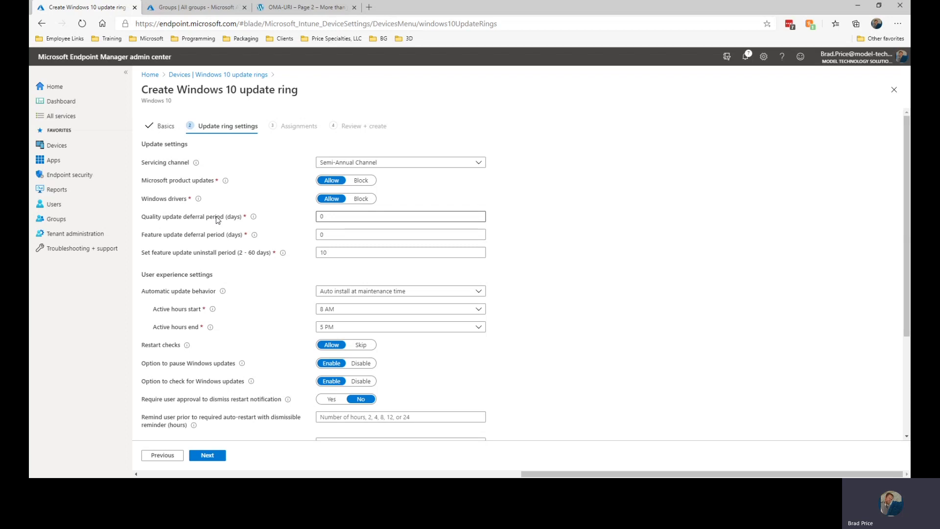
- Set the quality update deferral to 30 days and the feature update deferral to 45 days
click(329, 217)
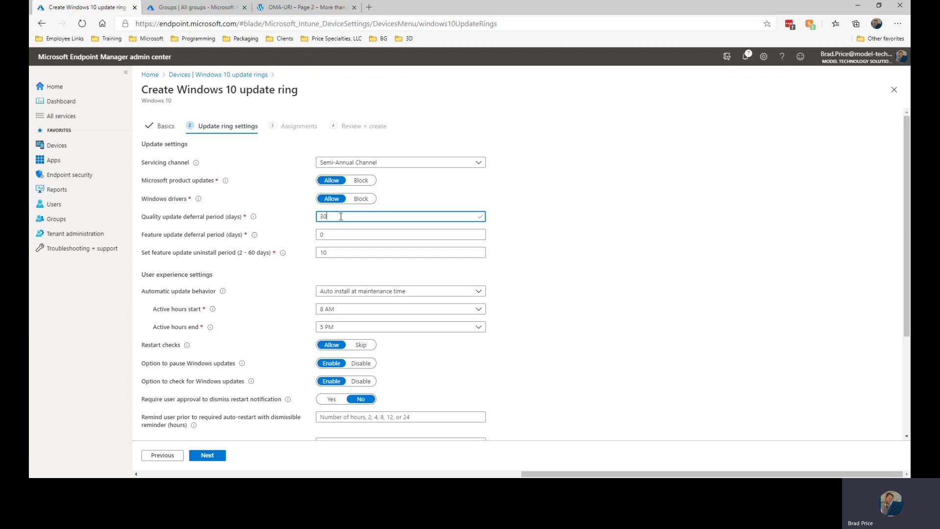
click(323, 235)
double_click(316, 236)
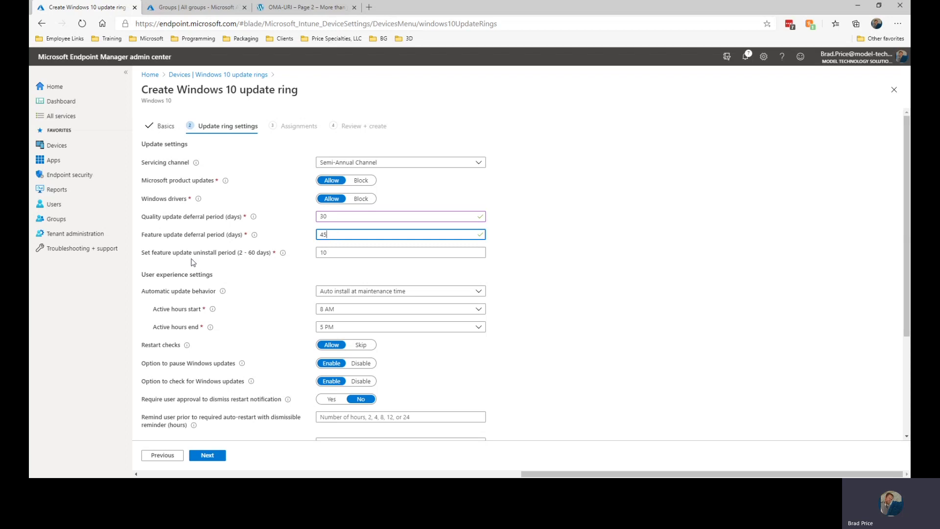
click(149, 260)
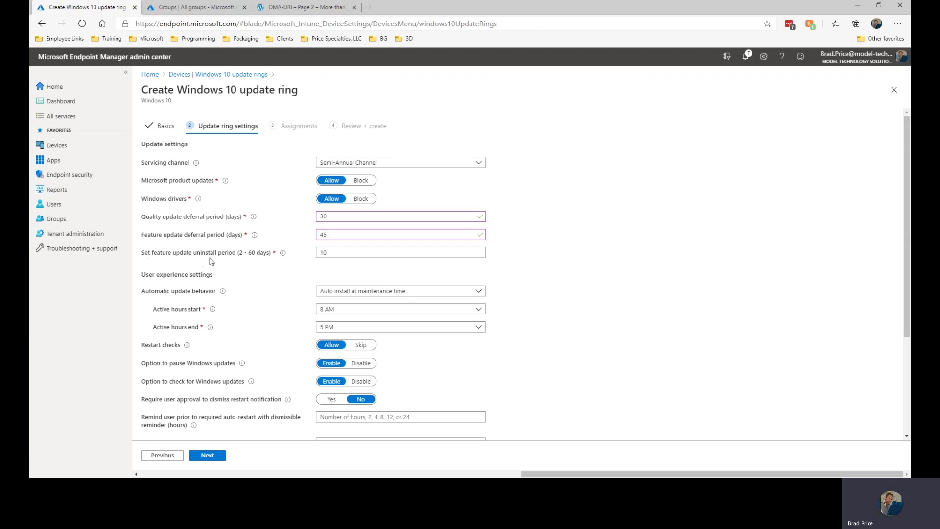
click(346, 253)
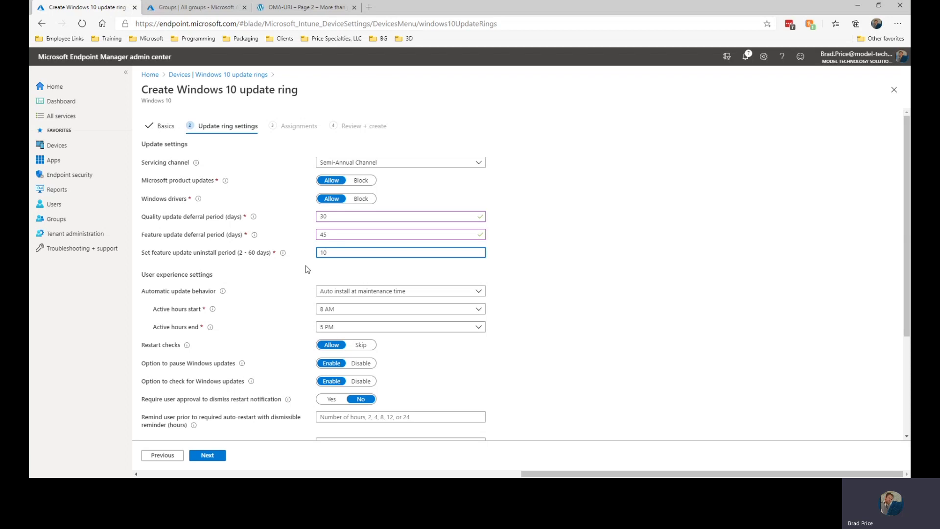
- Try the Notify download update behavior, then set the active hours end to 8 PM
scroll(288, 245, down, 2)
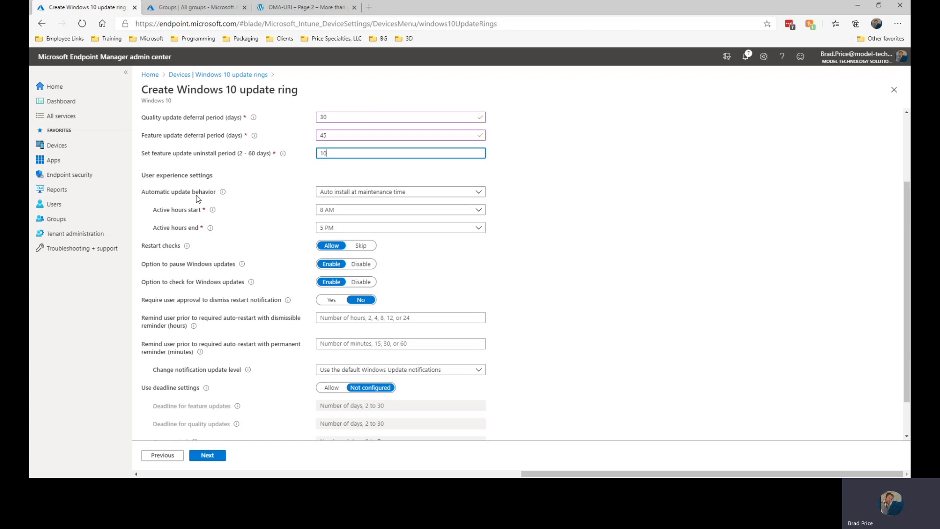
click(358, 194)
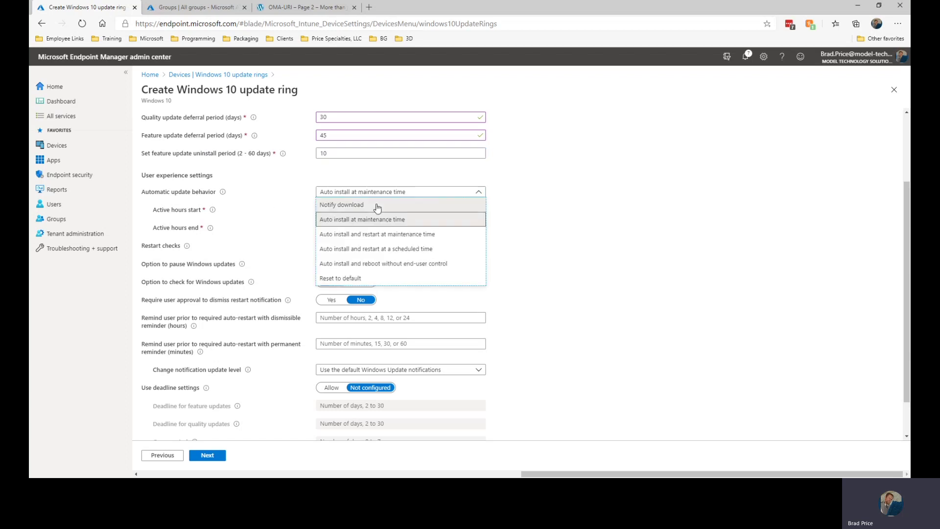
click(377, 206)
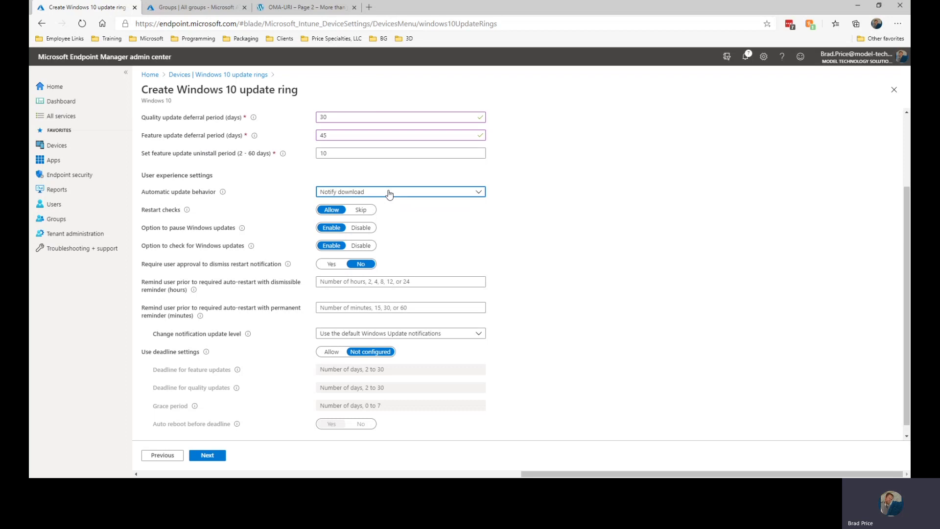
click(389, 194)
click(392, 221)
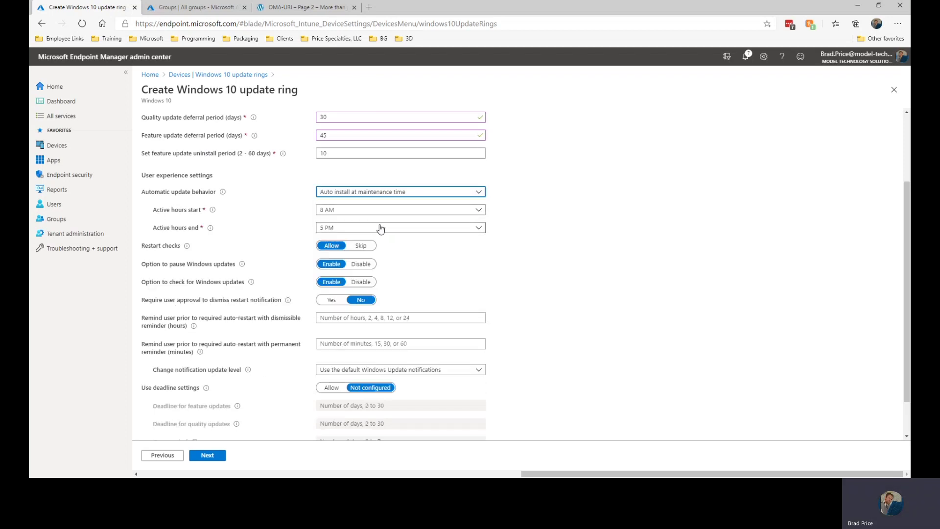
click(380, 227)
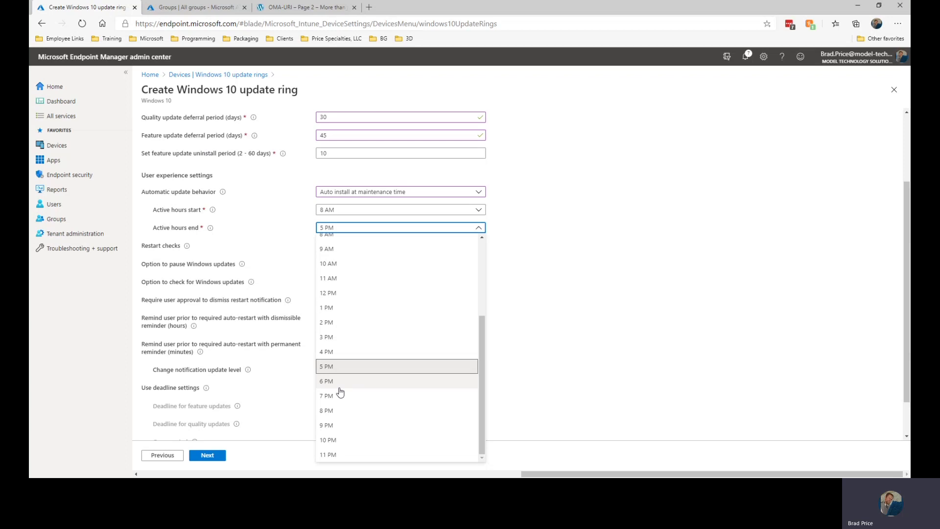
click(331, 411)
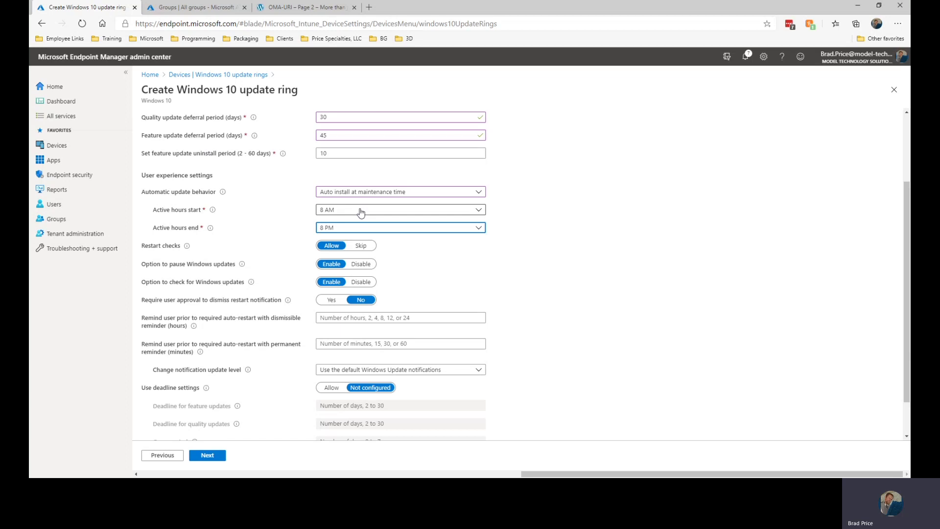
- Auto install and restart updates at a scheduled time: every week, any day, 3 AM
click(398, 191)
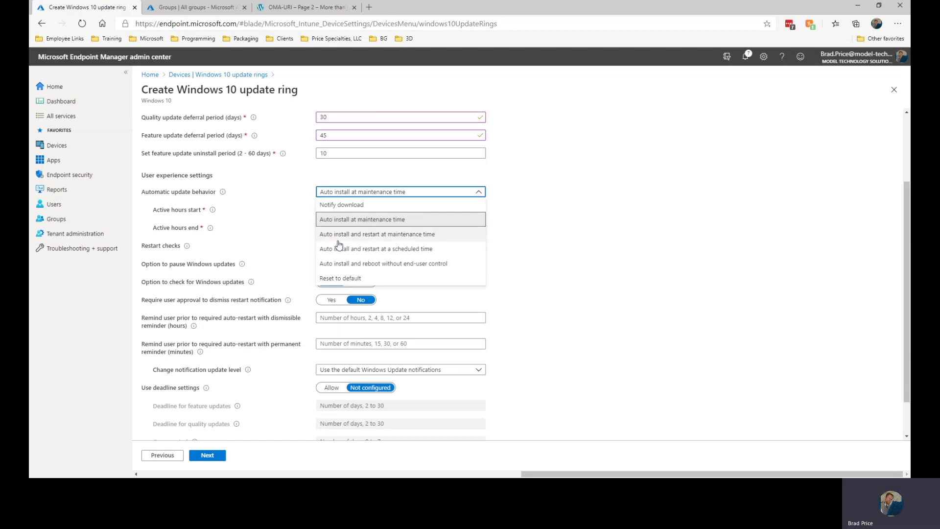
click(395, 236)
click(359, 192)
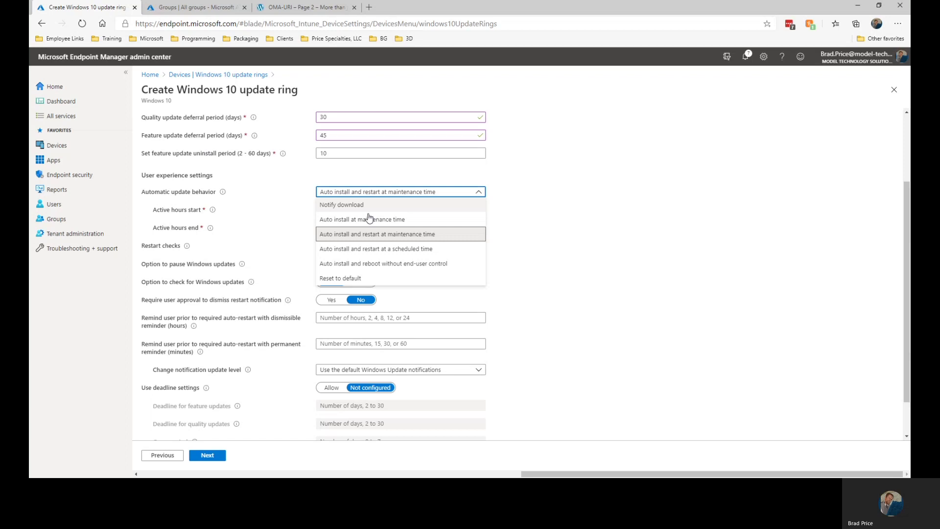
click(369, 250)
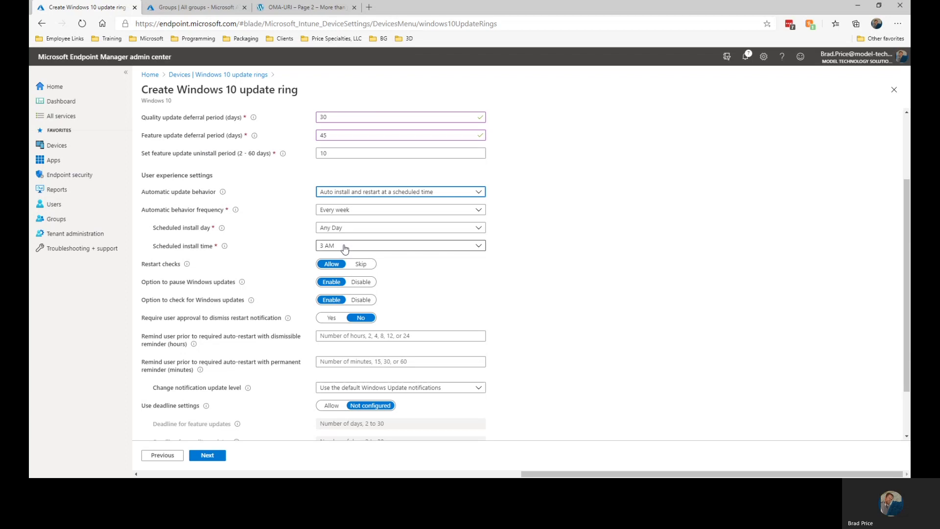
- Set the install day to Saturday, then switch automatic update behavior to Reset to default
click(348, 228)
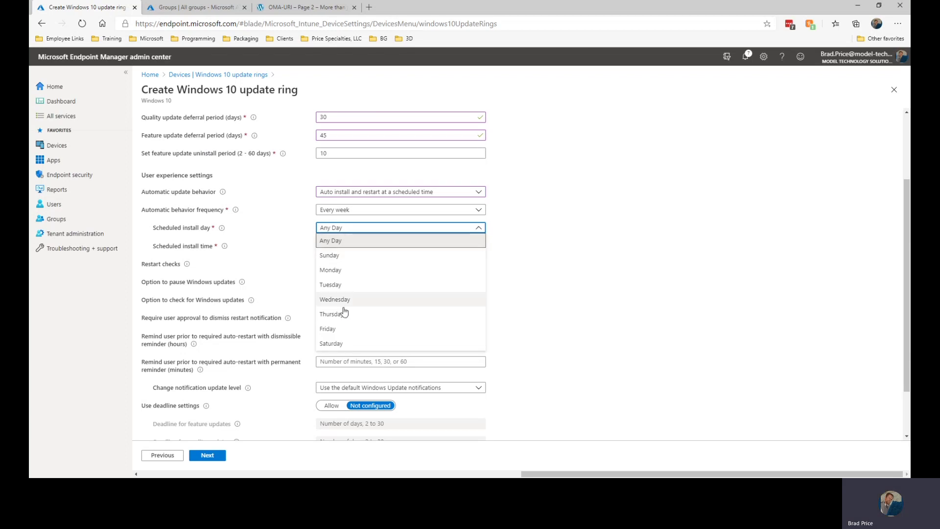
click(344, 344)
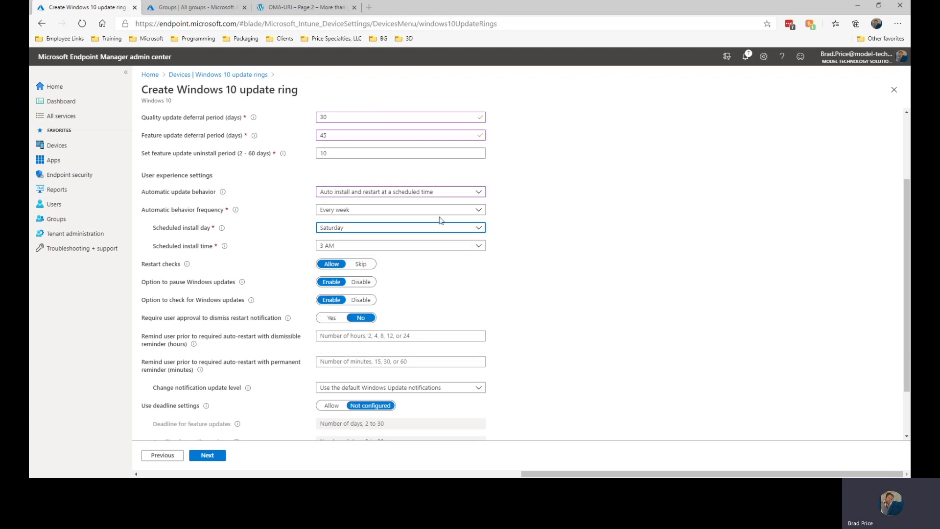
click(439, 195)
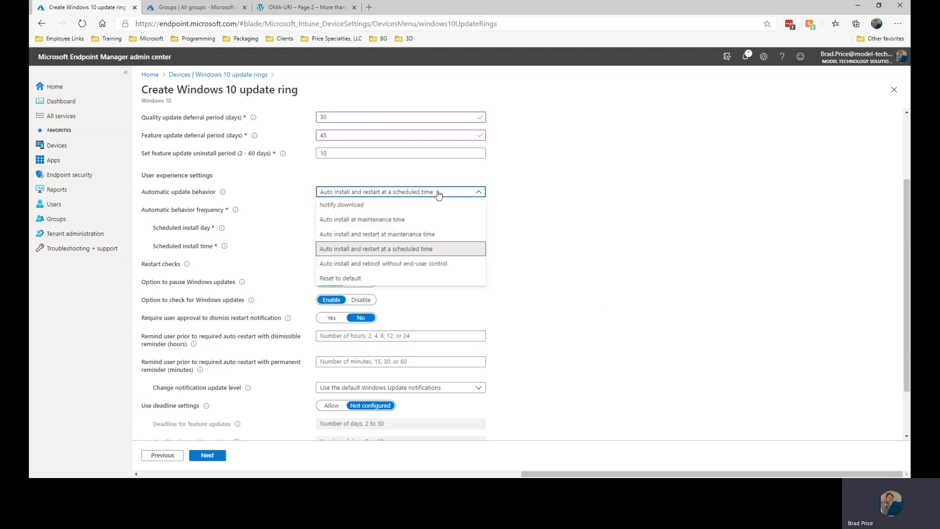
click(364, 265)
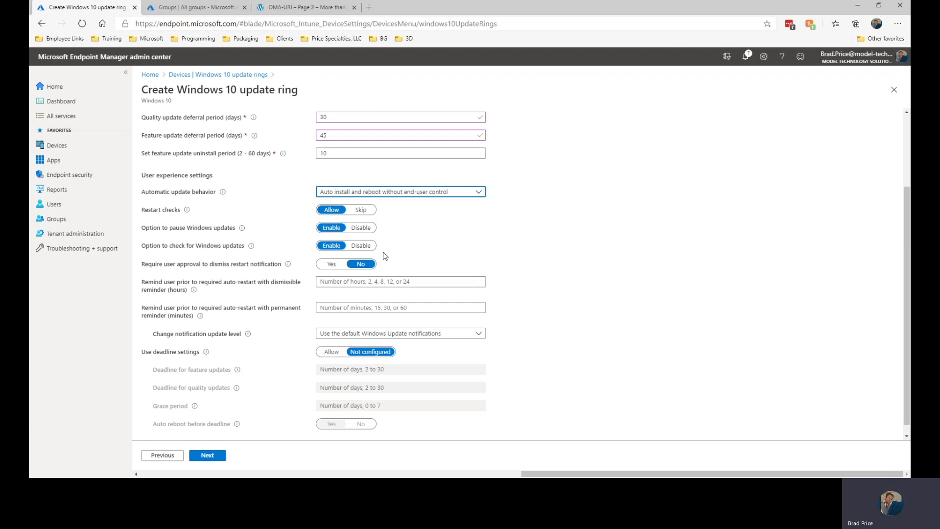
click(442, 195)
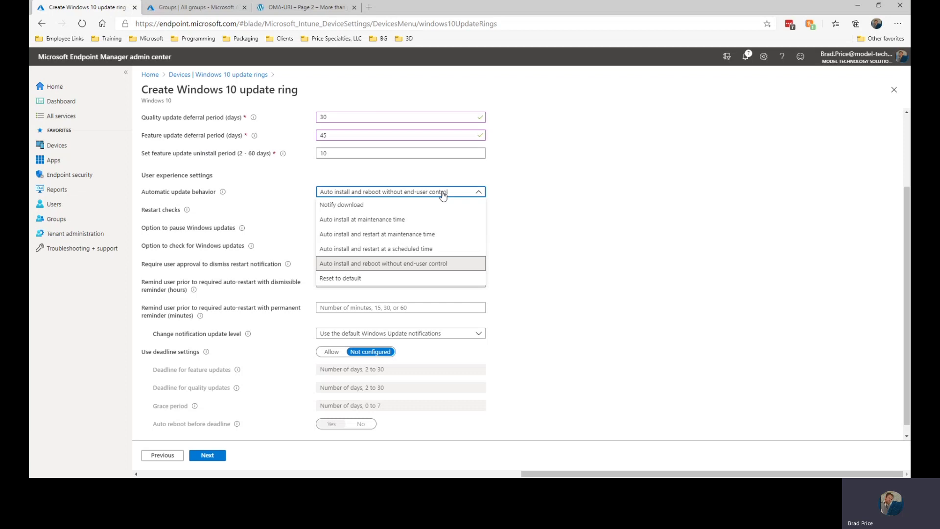
click(377, 280)
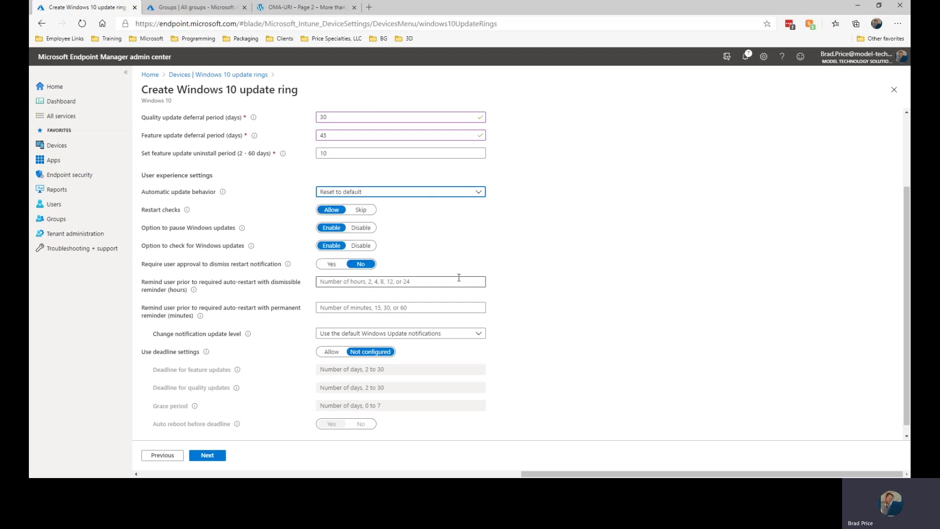
click(408, 197)
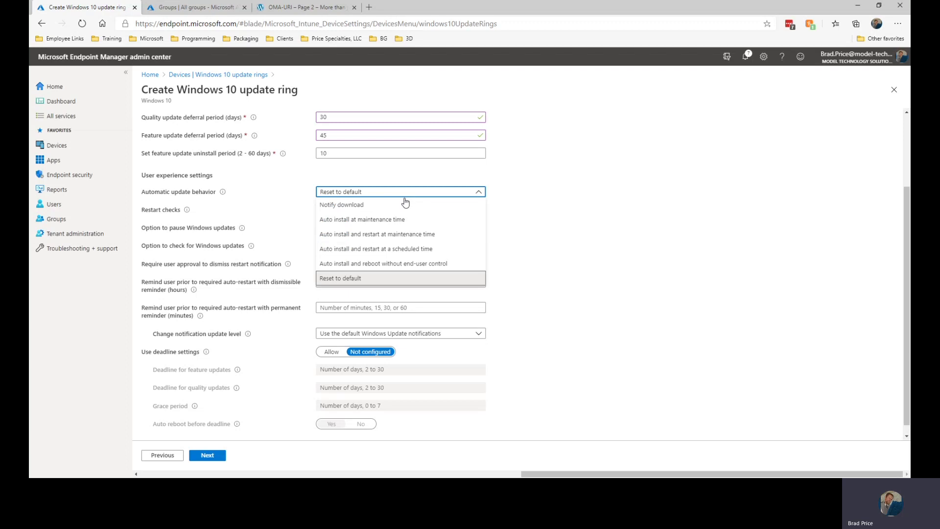
- Auto install at maintenance time and disable the option to check for Windows updates
click(360, 224)
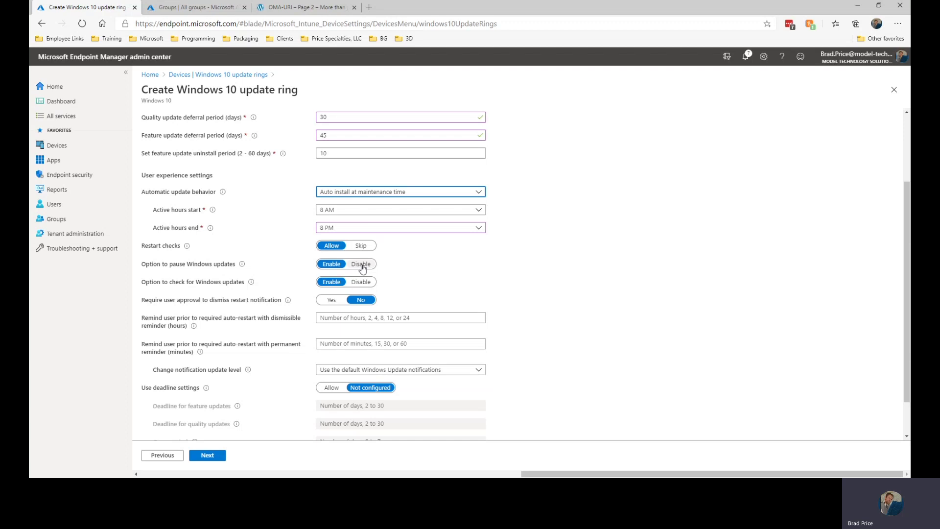
click(362, 268)
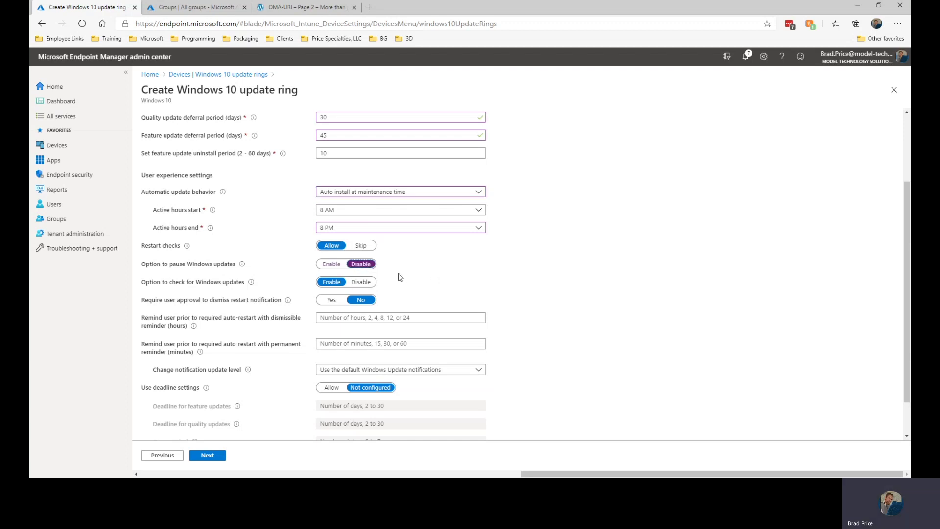
click(331, 265)
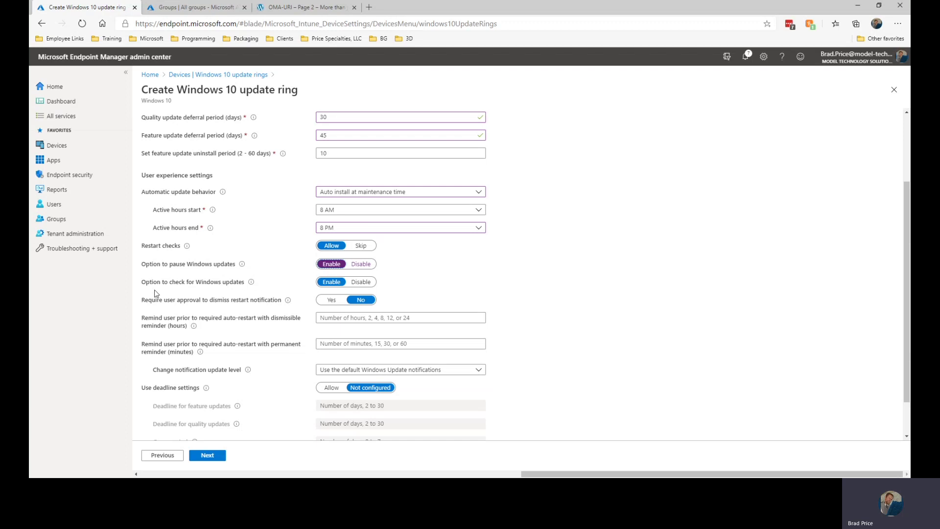
click(360, 283)
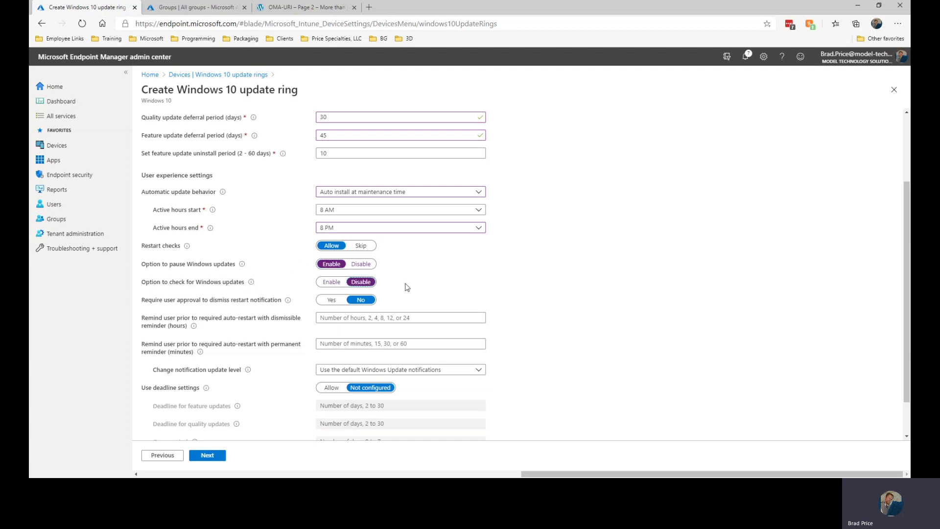
- Require approval to dismiss restarts, with 4-hour dismissible and 15-minute permanent reminders
click(337, 303)
click(336, 318)
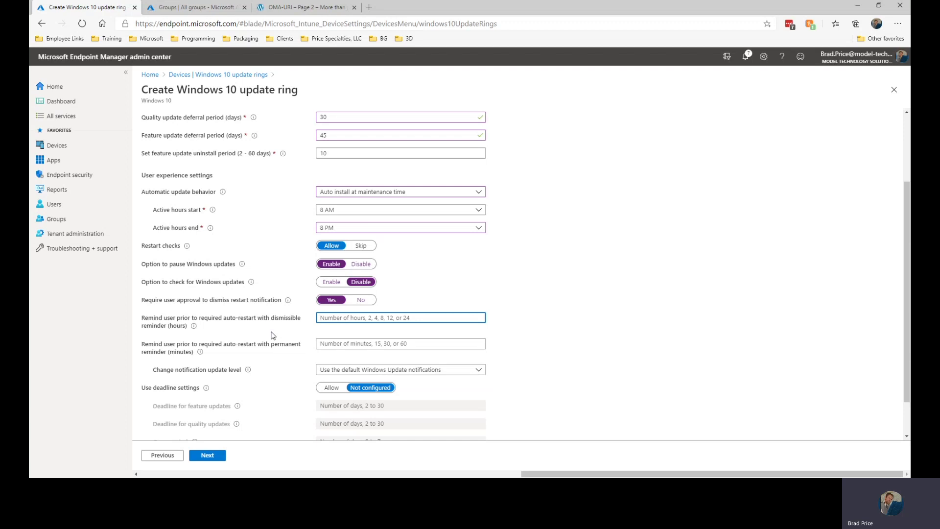
text(4)
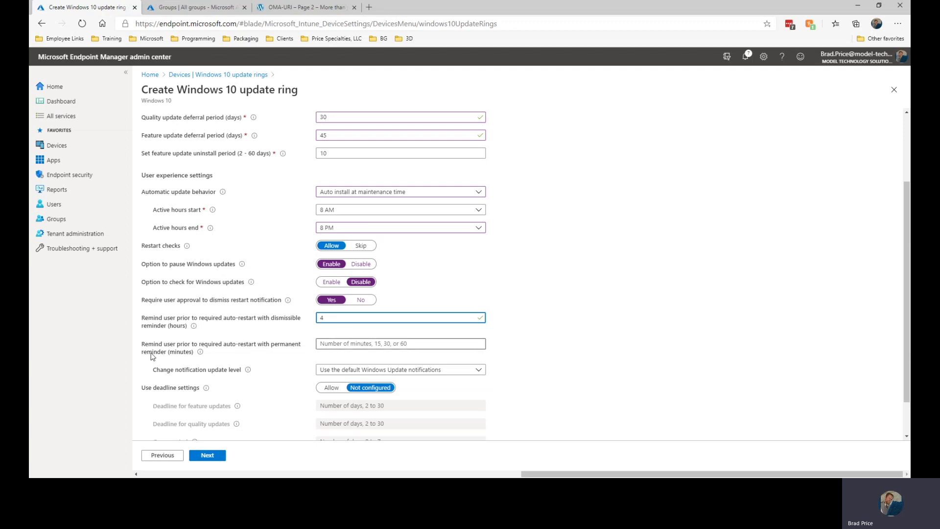
click(330, 345)
text(15)
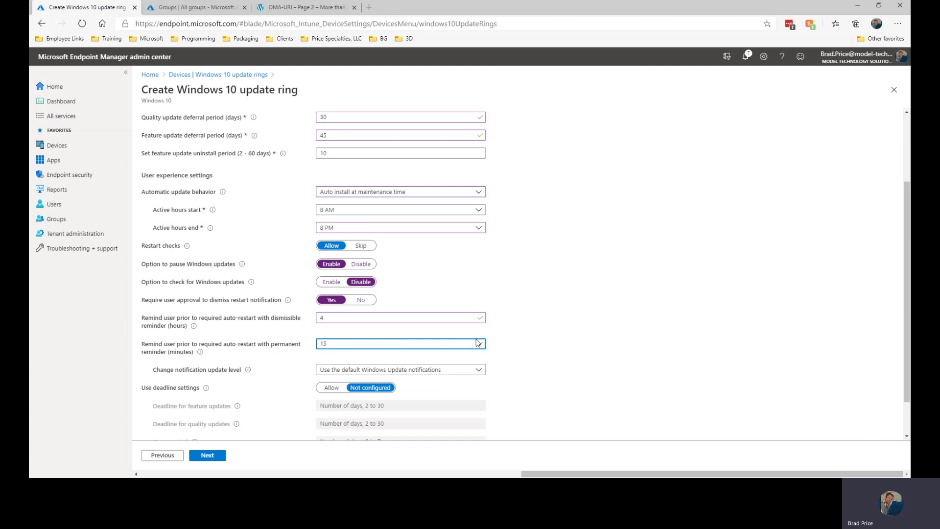
click(478, 370)
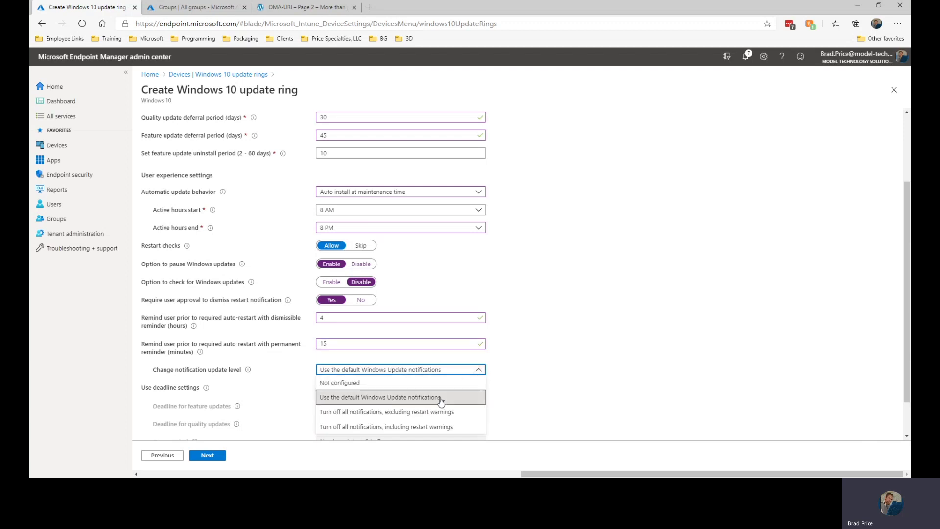
click(368, 413)
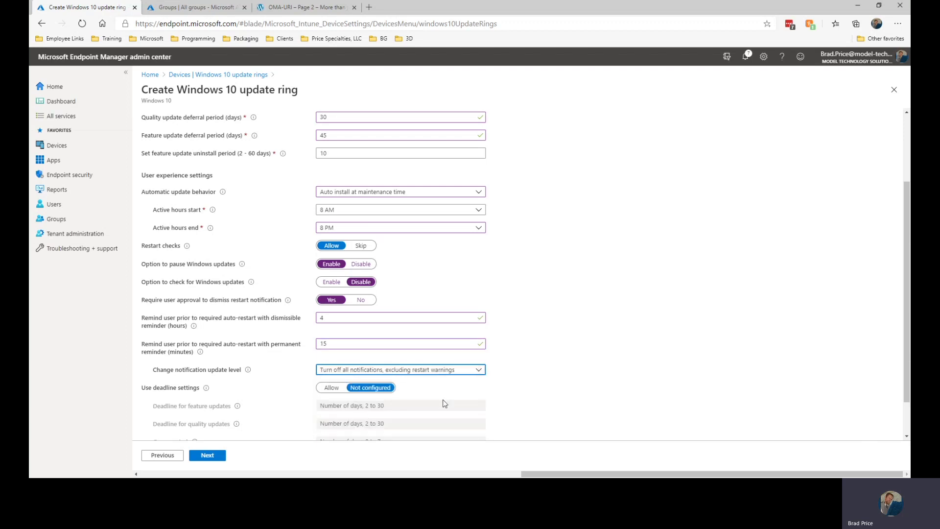
click(479, 370)
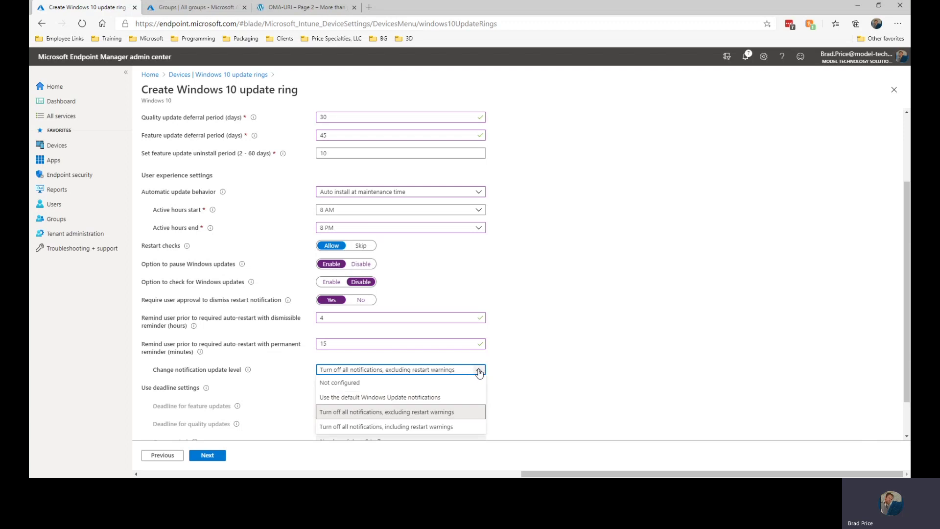
click(442, 429)
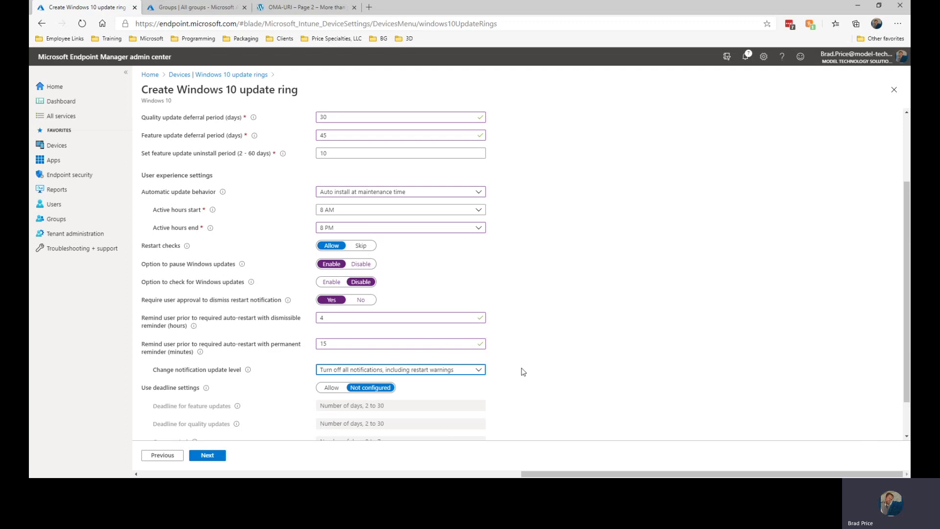
click(444, 375)
click(390, 398)
- Allow deadline settings: 7-day feature and quality update deadlines with a 5-day grace period
scroll(277, 379, down, 1)
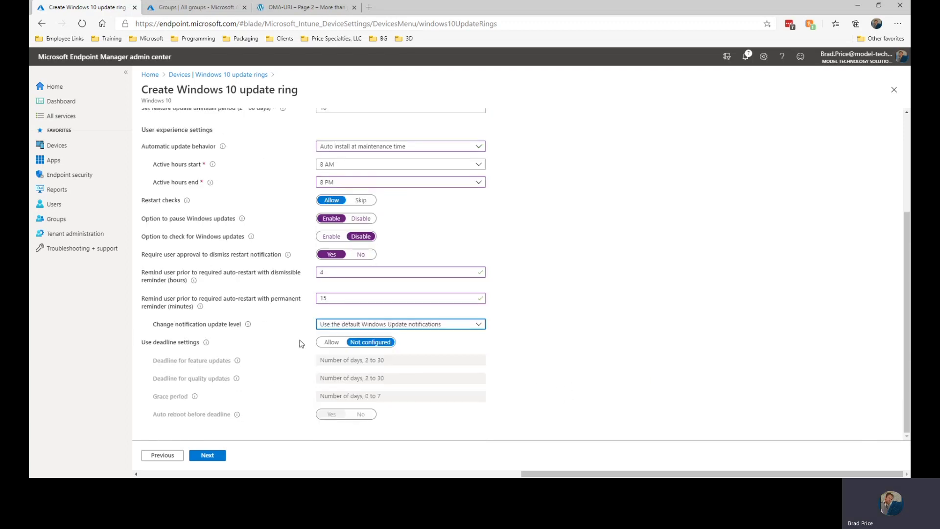
click(336, 345)
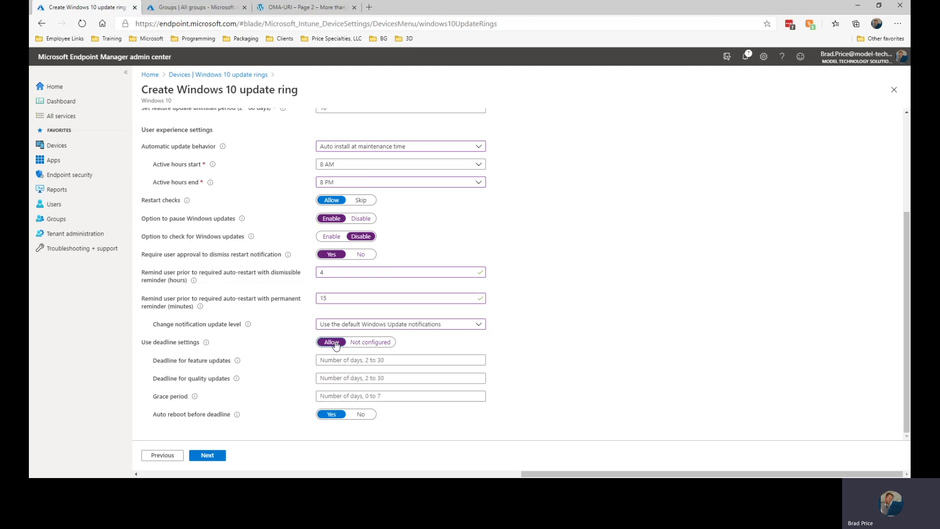
click(331, 361)
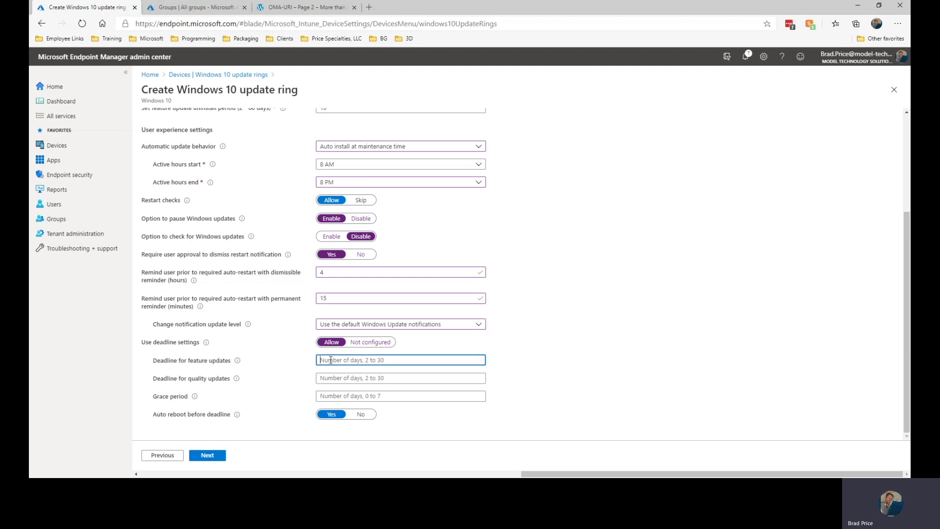
text(7)
click(328, 378)
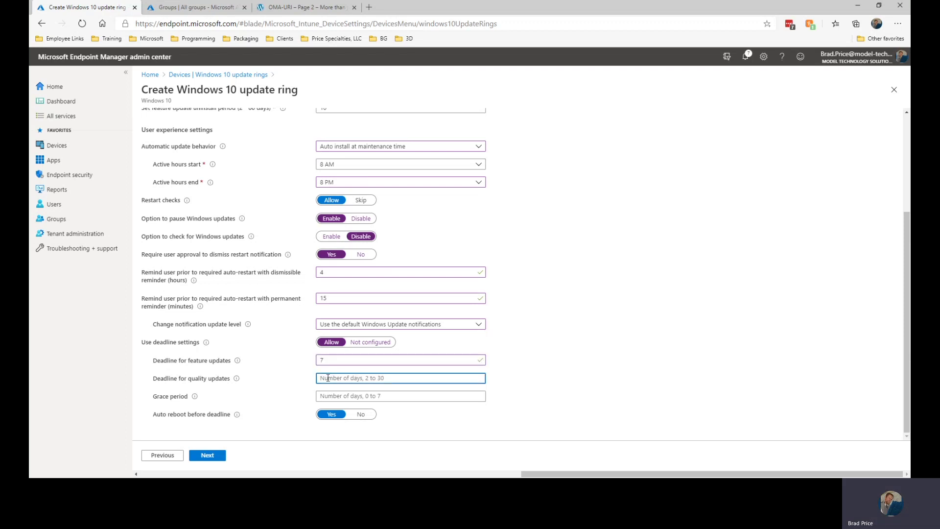
text(7)
click(331, 397)
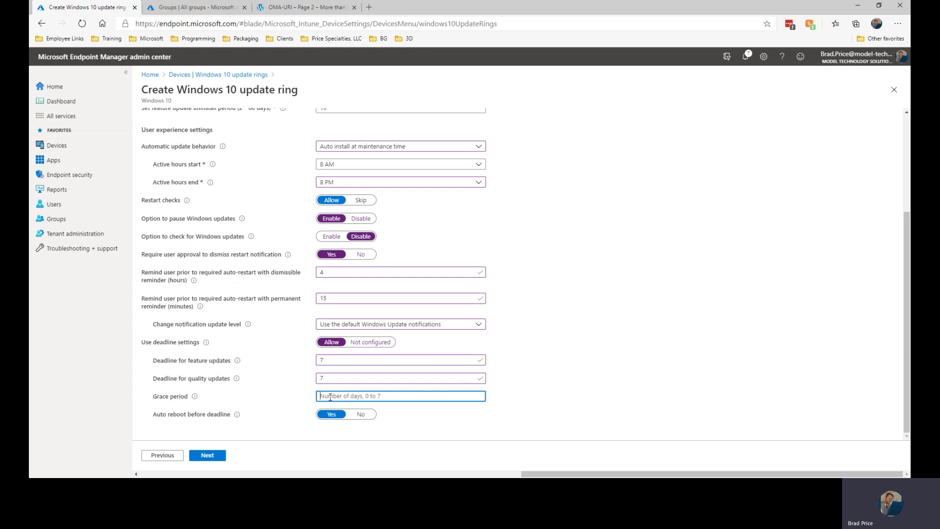
text(5)
- On the Assignments page, assign the new ring to All users and all devices
click(210, 458)
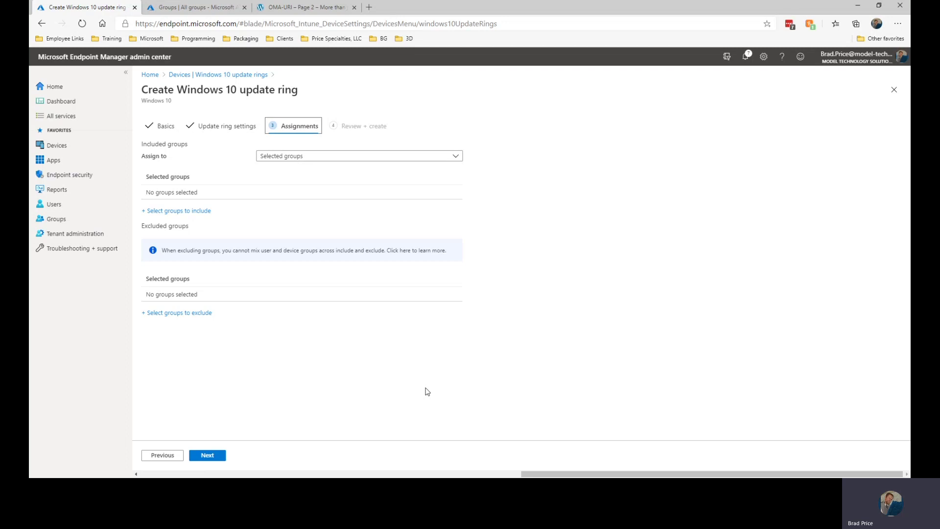
click(298, 160)
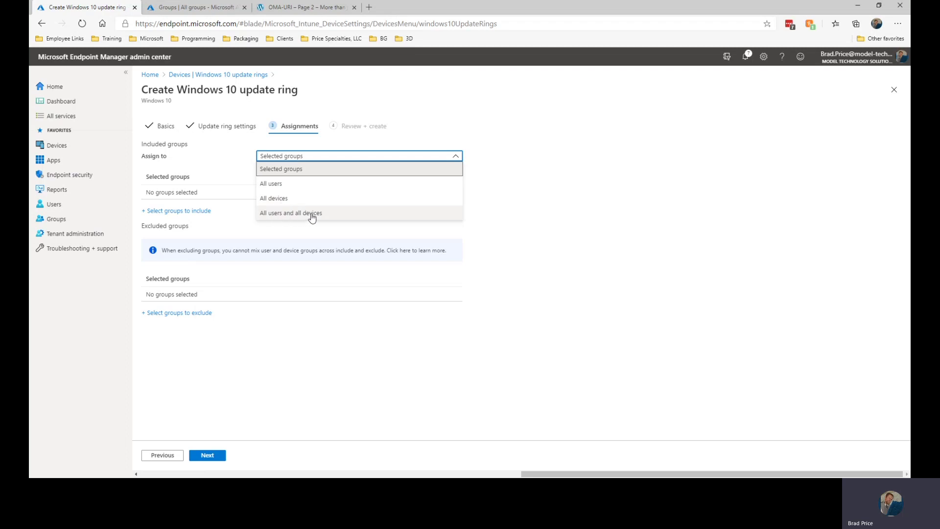
click(312, 214)
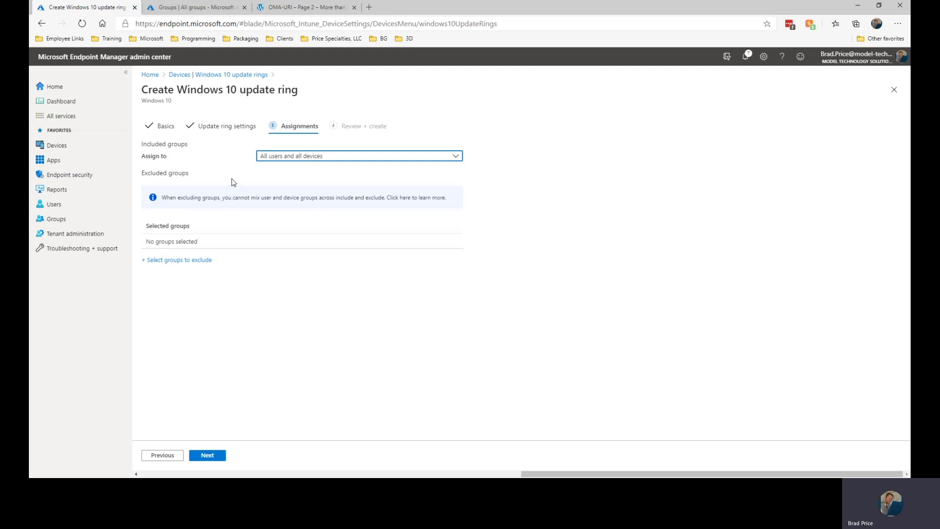
- Search 'intune - windows' and exclude the Windows Update Fast and Windows Updates Pilot groups
click(176, 260)
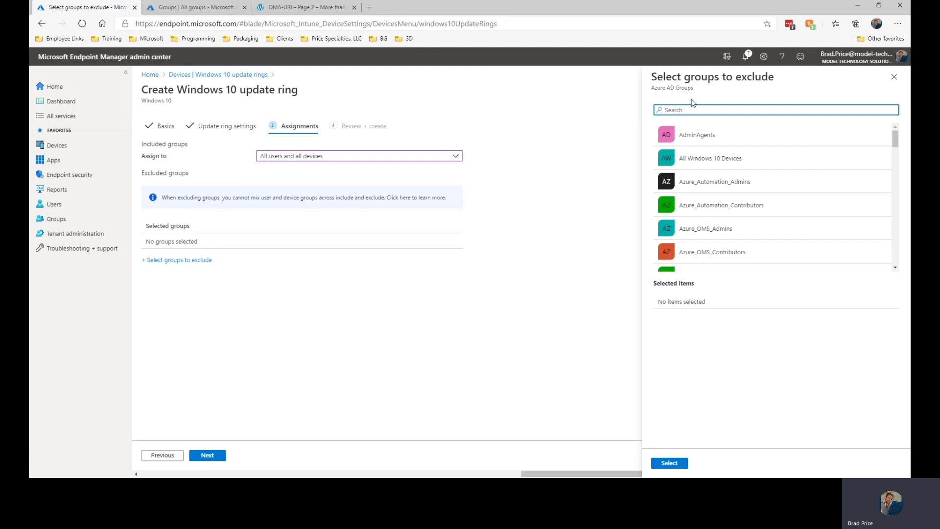
text(windows)
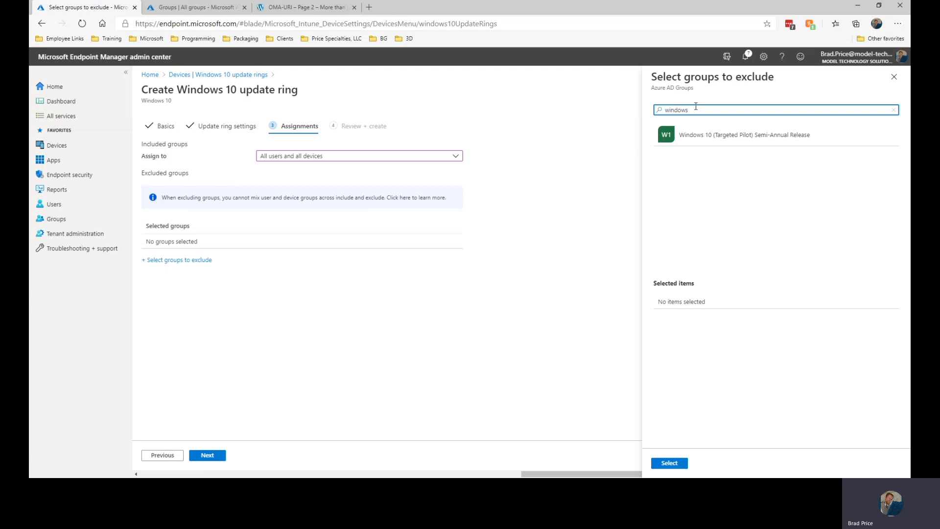
key(BackSpace)
key(BackSpace)
key(BackSpace)
key(BackSpace)
key(BackSpace)
key(BackSpace)
key(BackSpace)
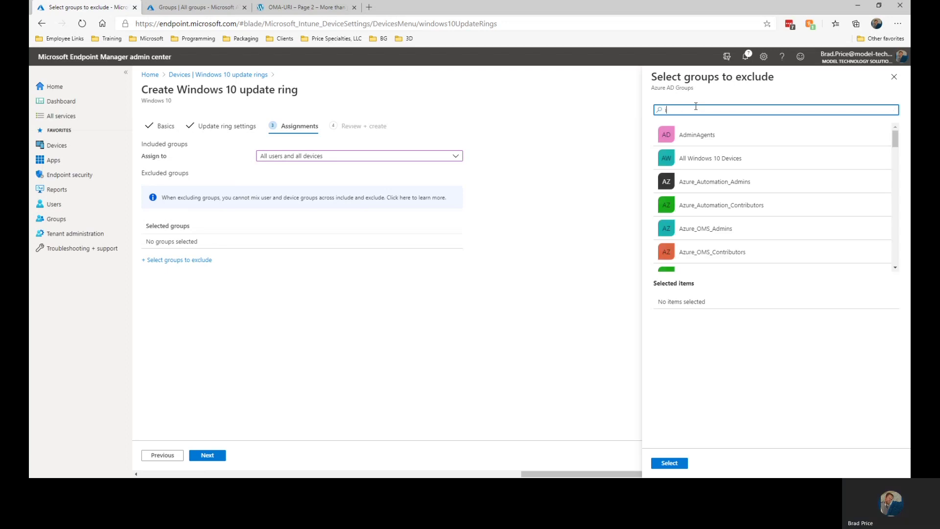
text(intune - )
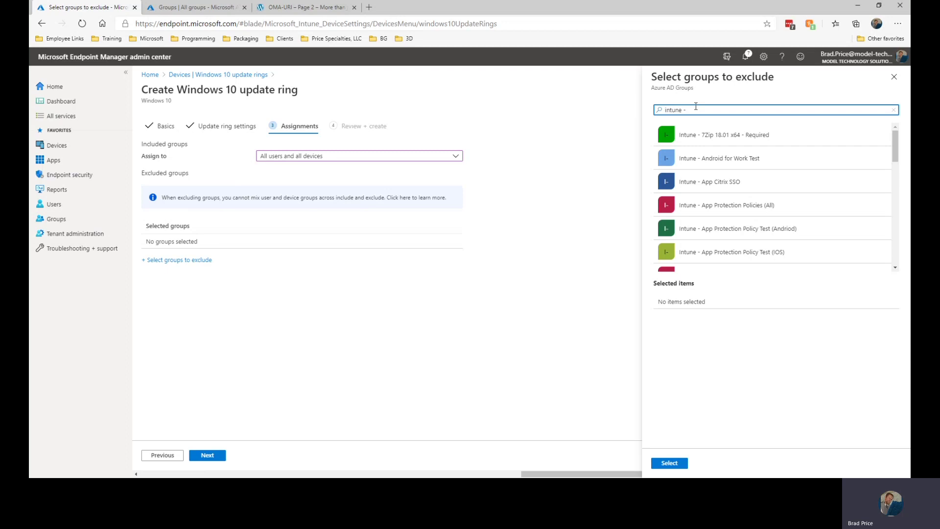
text(windows)
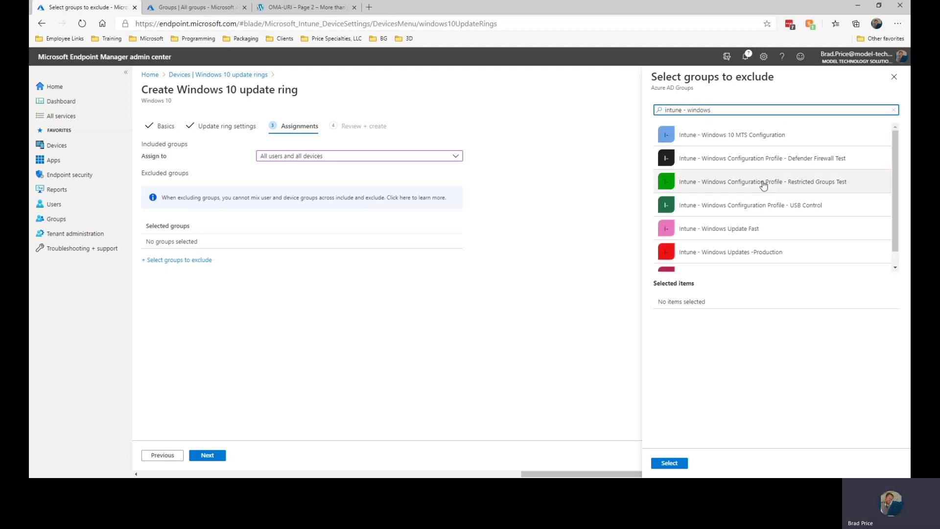
click(743, 233)
scroll(744, 235, down, 1)
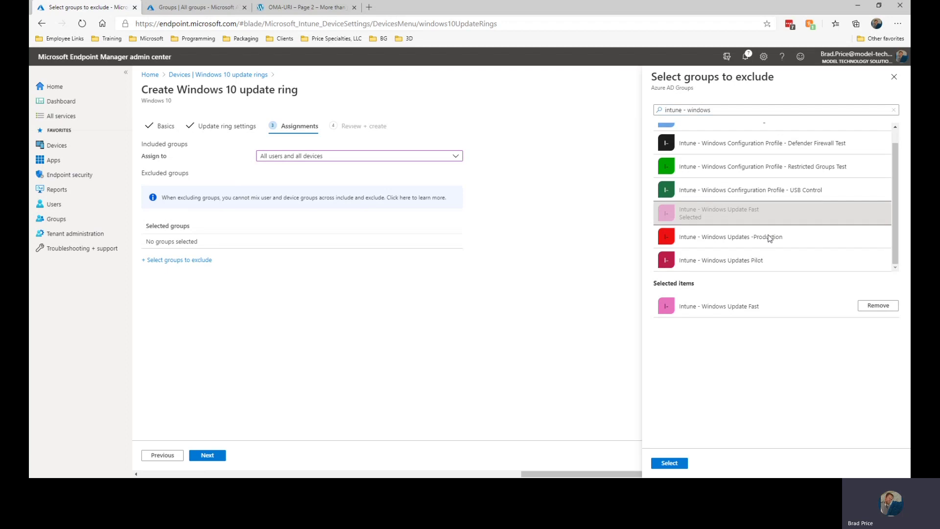
click(747, 262)
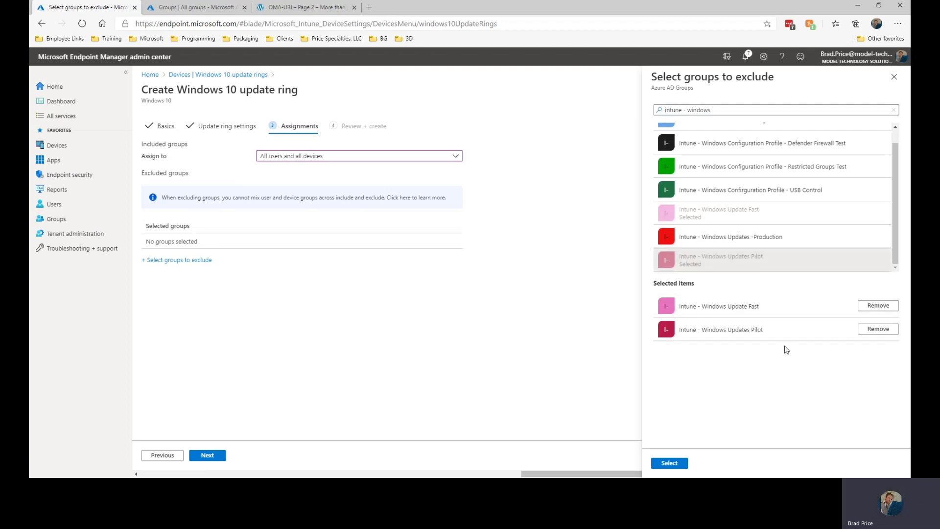
click(675, 464)
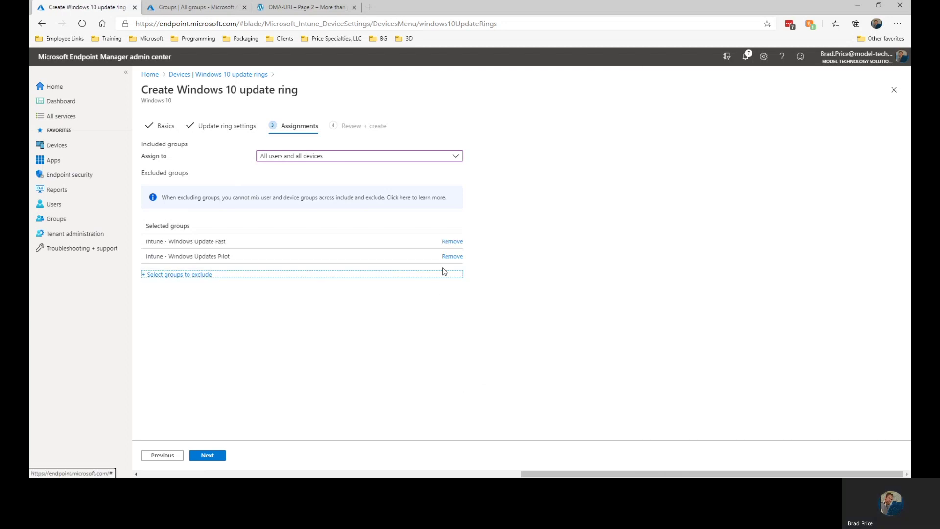
- Remove both exclusions and assign the ring only to the Intune - Windows Updates -Production group
click(452, 242)
click(452, 241)
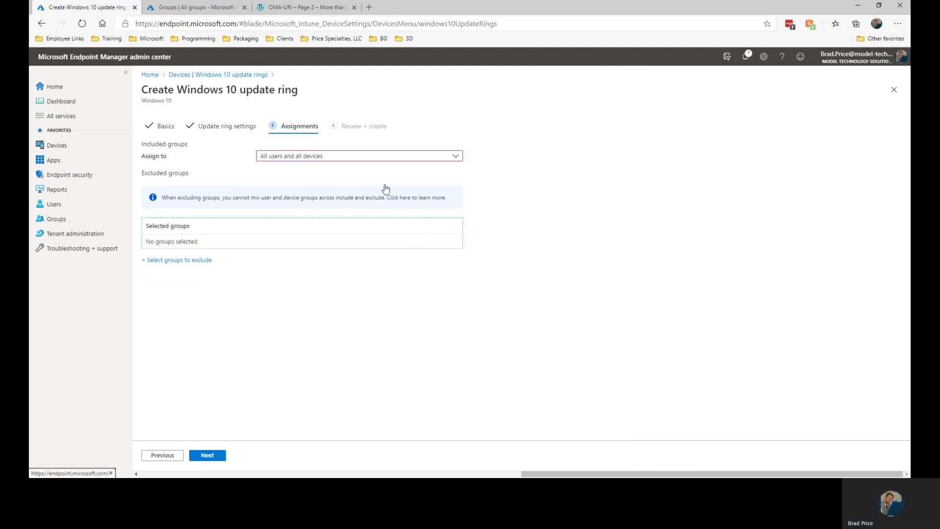
click(365, 157)
click(317, 170)
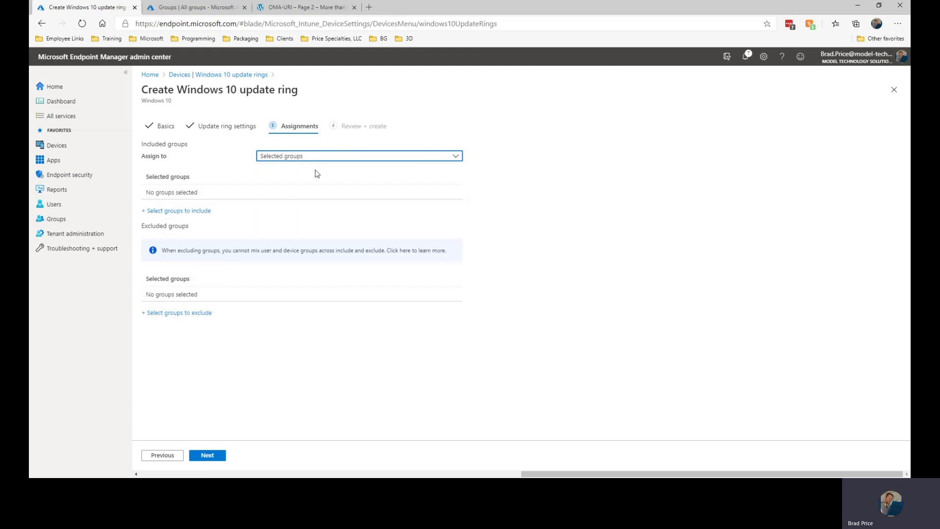
click(179, 210)
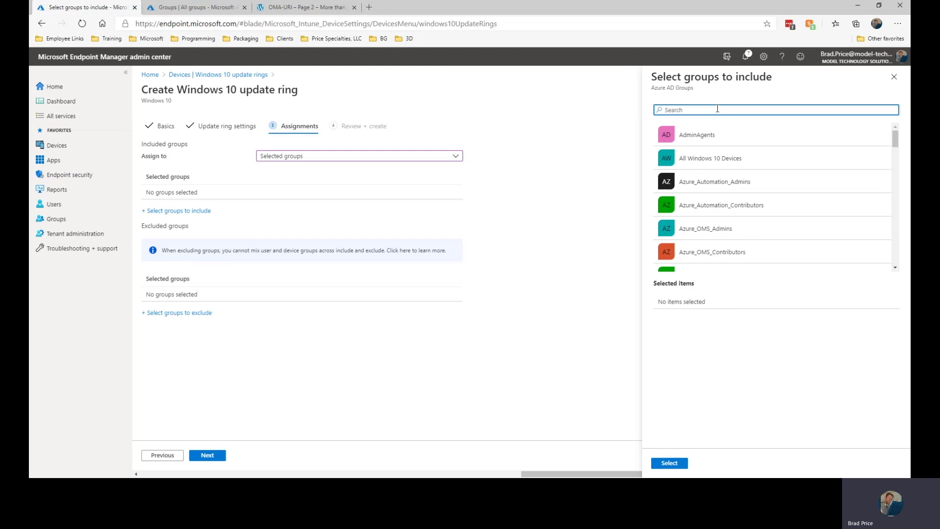
text(intun)
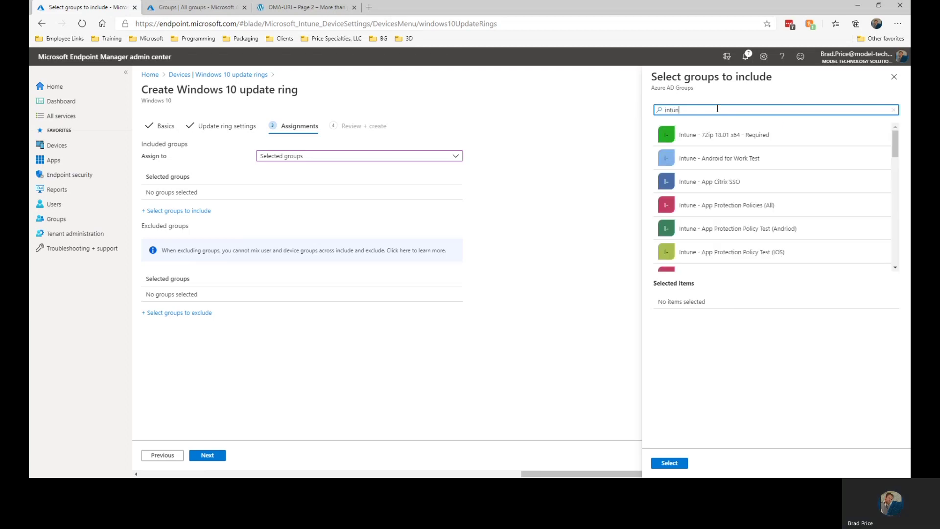
text(e - wind)
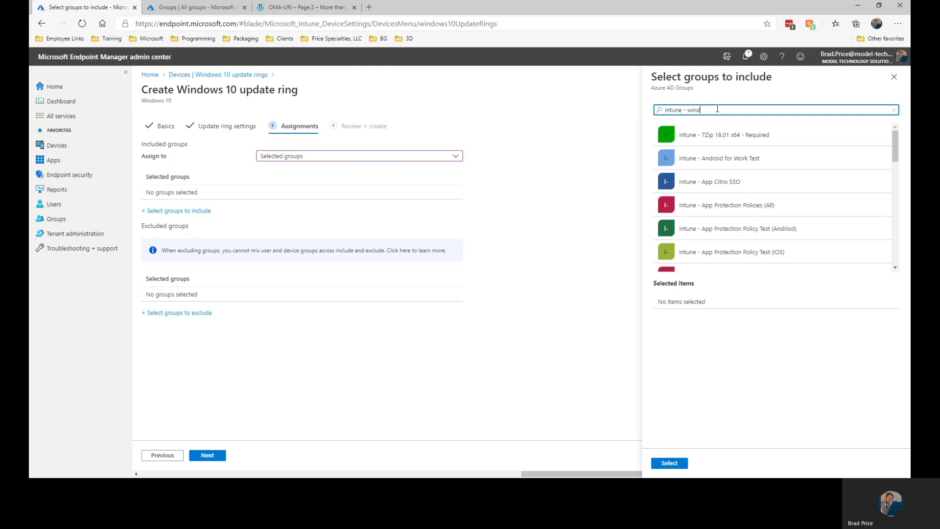
click(772, 252)
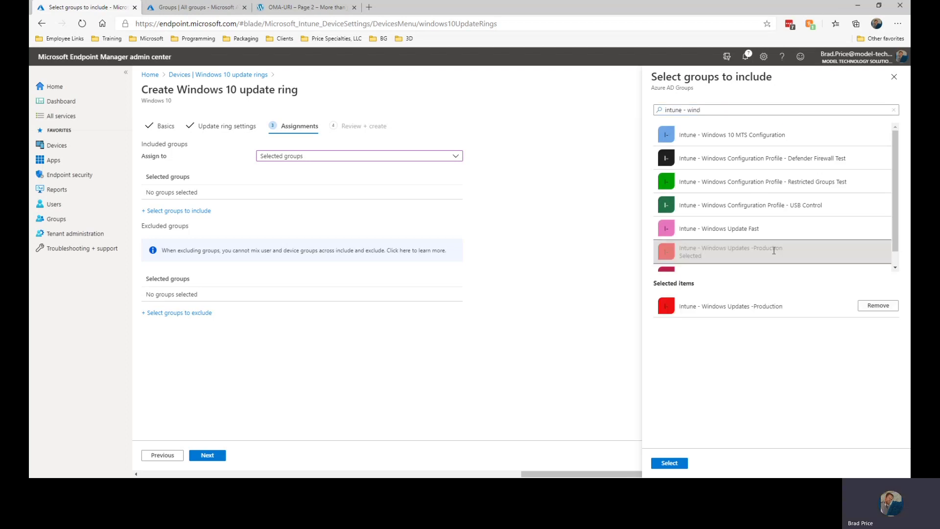
click(668, 463)
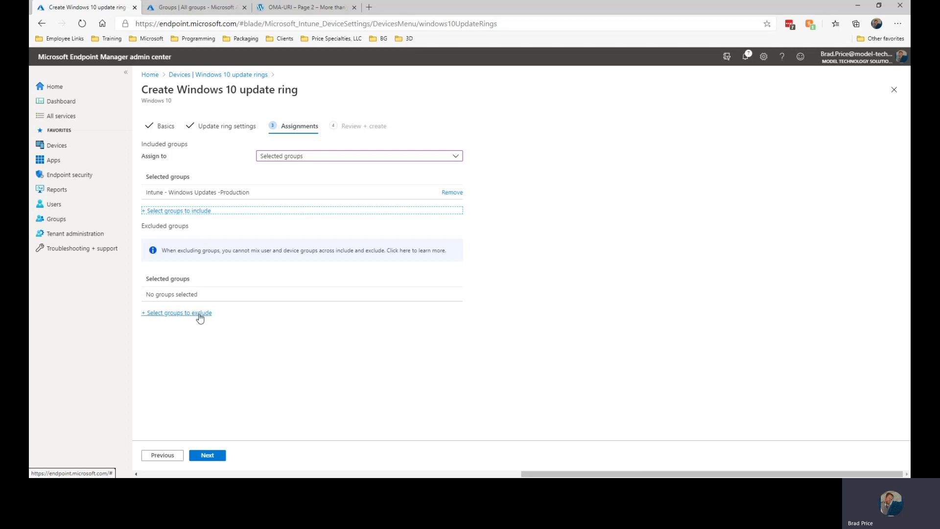
- Review the ring's settings and create the Windows 10 update ring
click(208, 455)
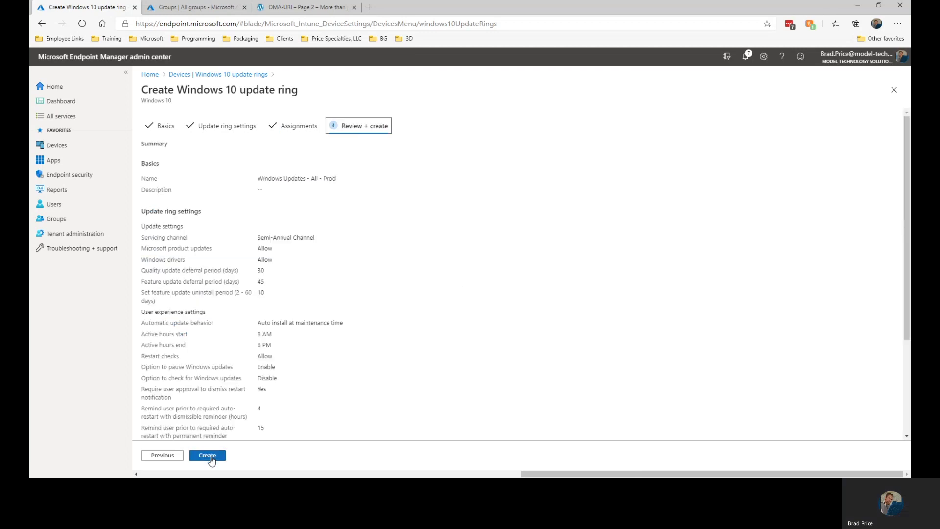
scroll(420, 312, down, 2)
scroll(420, 312, down, 1)
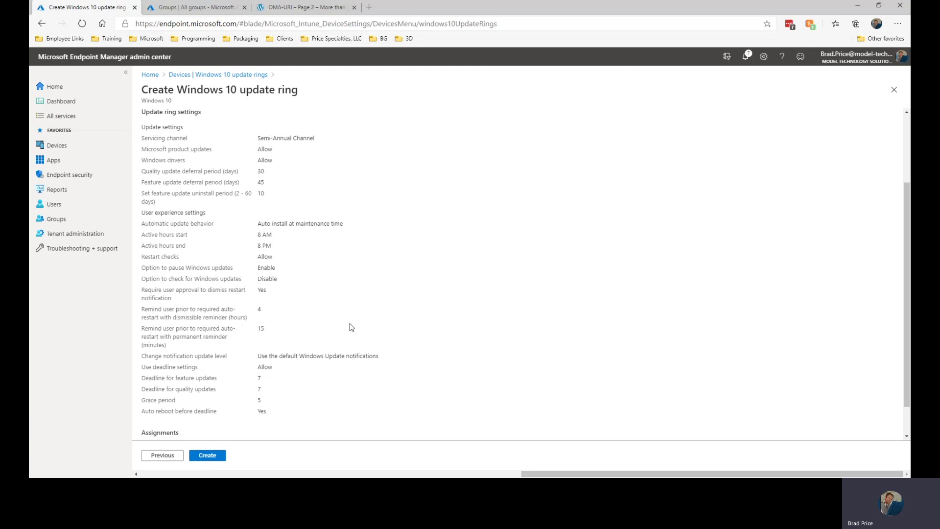
scroll(351, 333, down, 1)
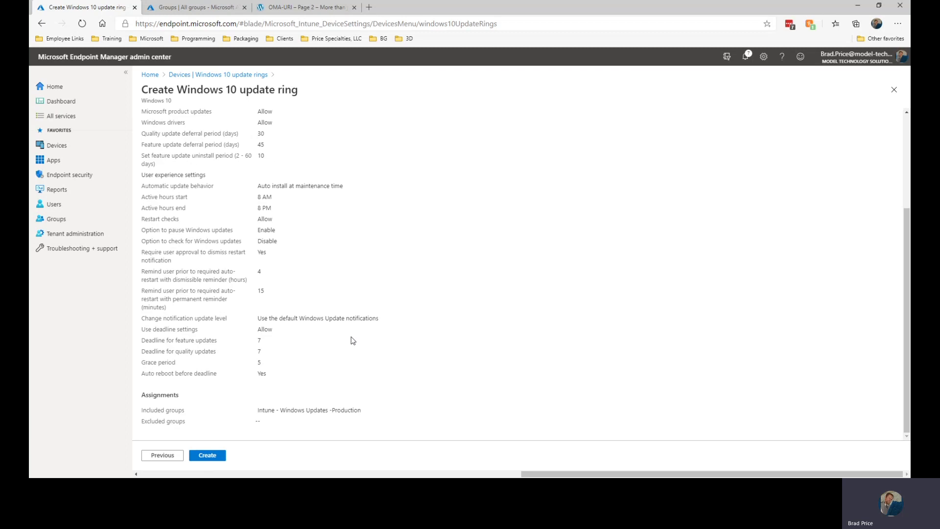
click(214, 455)
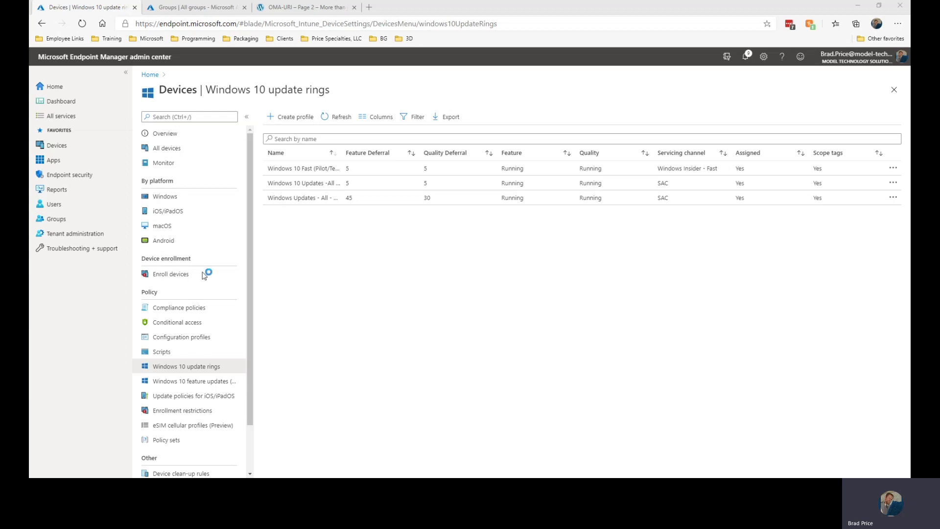
click(169, 271)
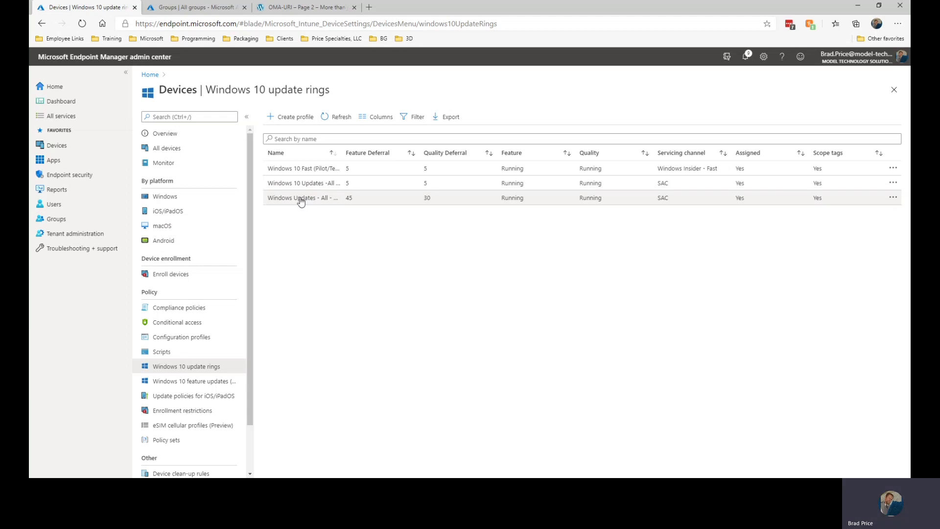
- Open the Windows Updates - All - Prod ring and pause its quality updates
click(301, 198)
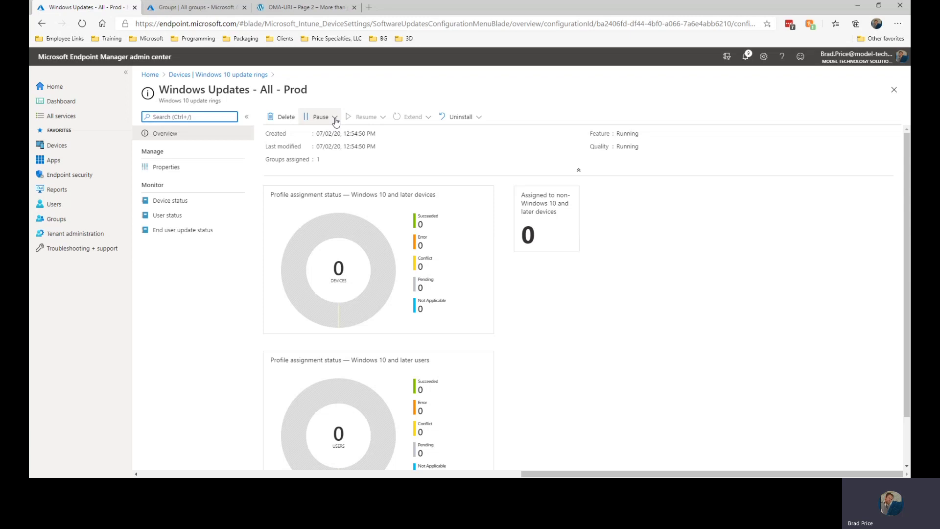
click(336, 122)
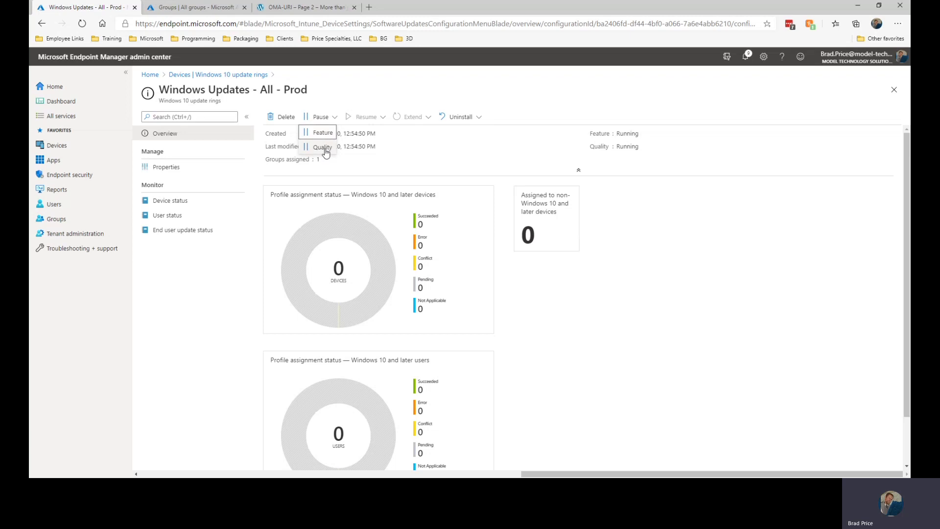
click(323, 148)
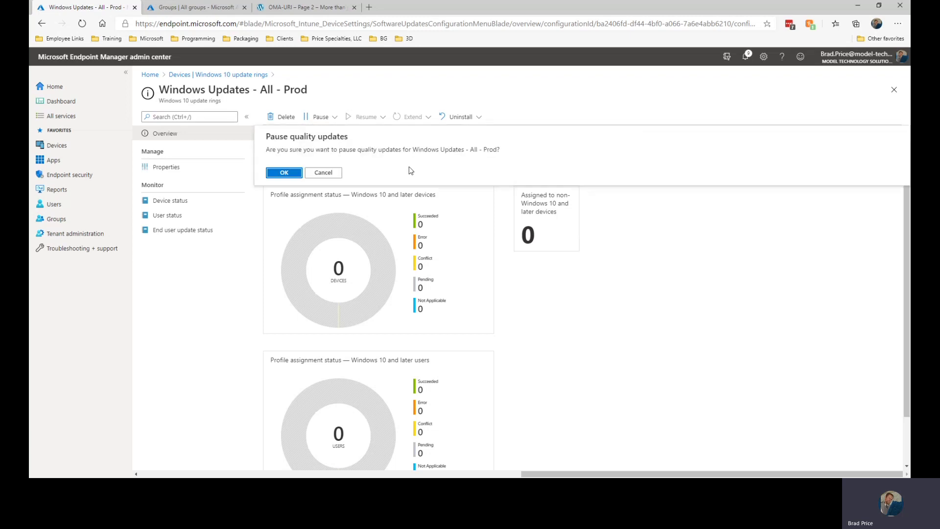
click(293, 174)
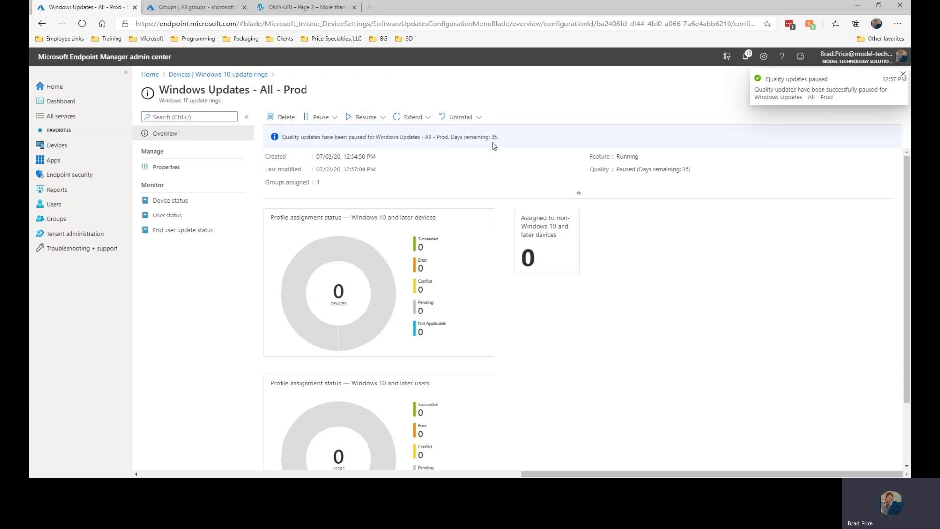
- Resume quality updates for the Windows Updates - All - Prod ring
click(382, 117)
click(363, 136)
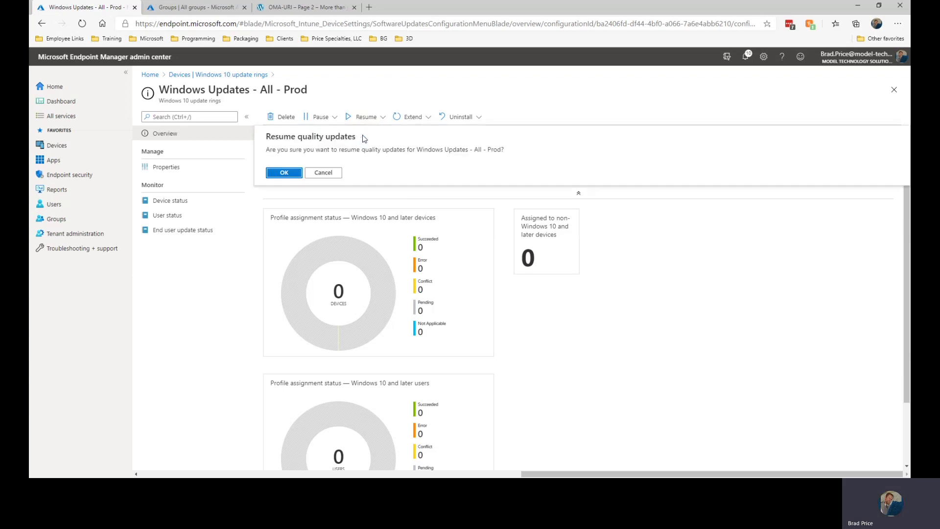
click(286, 175)
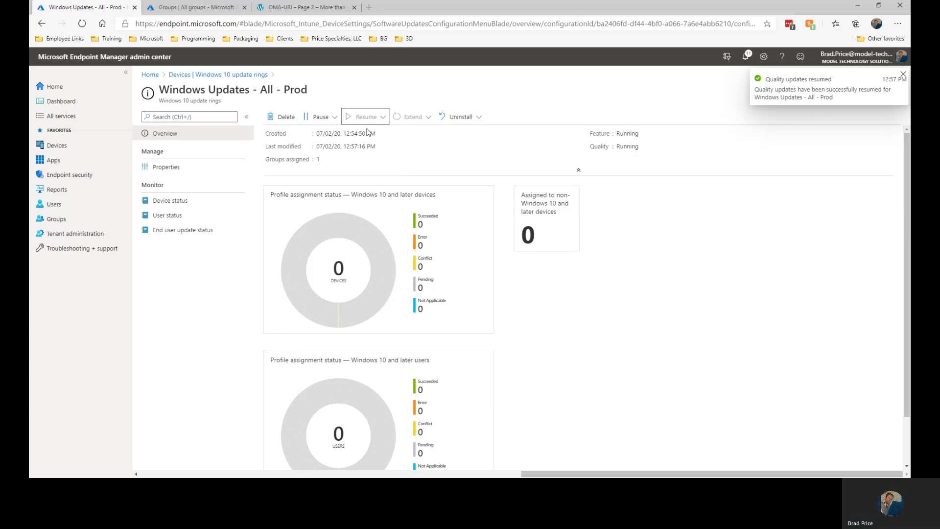
- Pause the Prod ring's quality updates again and start extending the quality pause
click(333, 117)
click(321, 147)
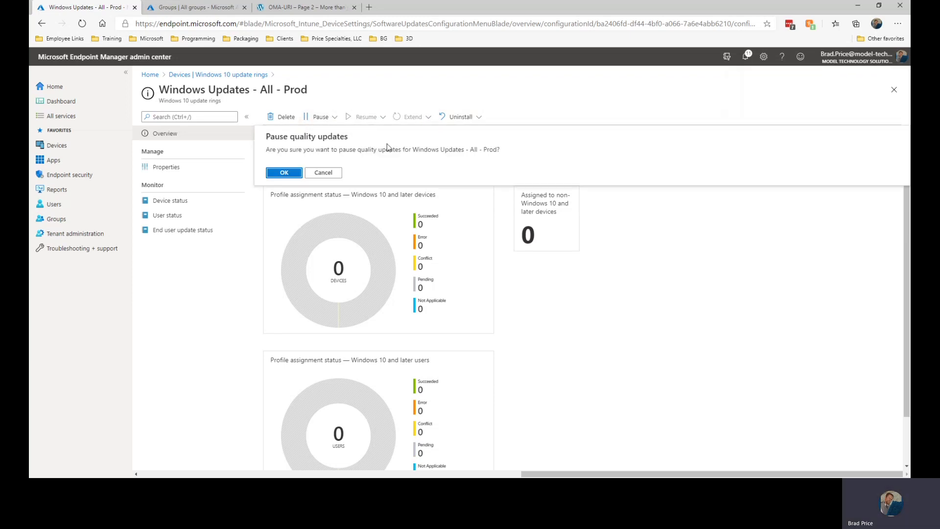
click(284, 177)
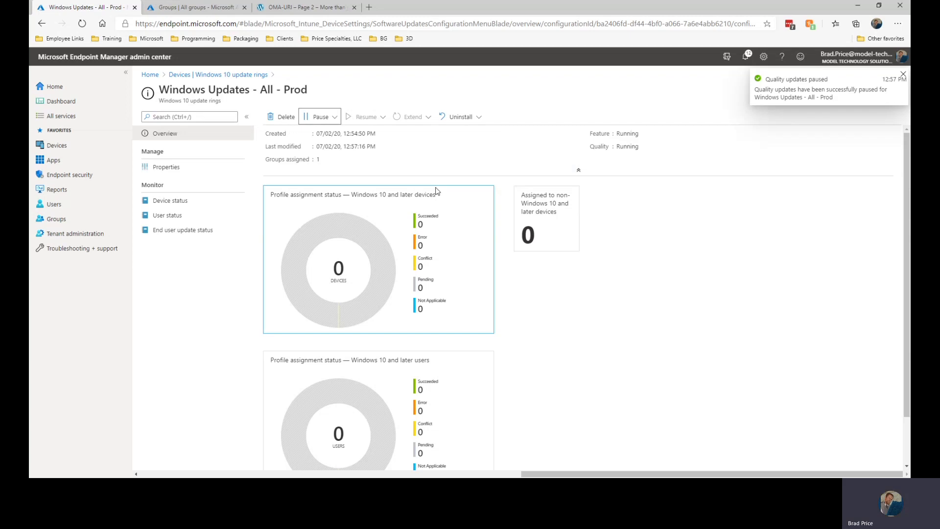
click(412, 116)
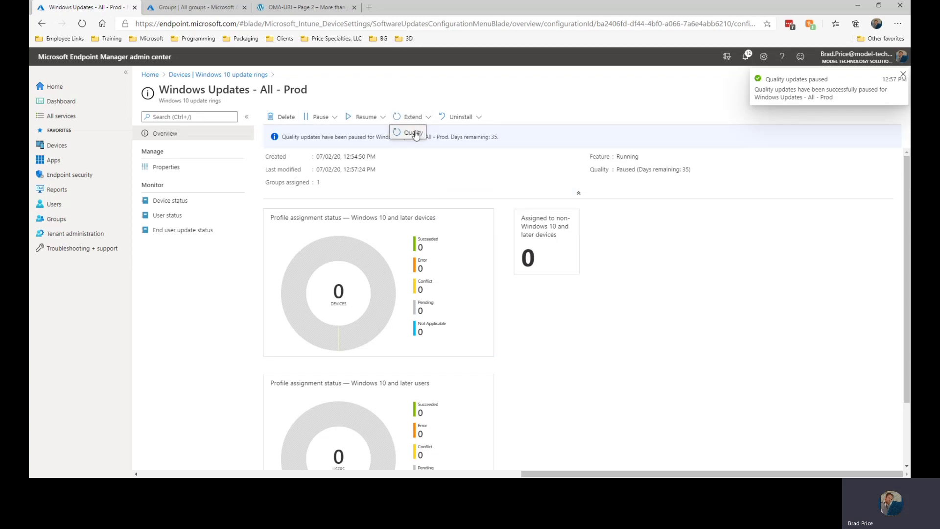
click(414, 134)
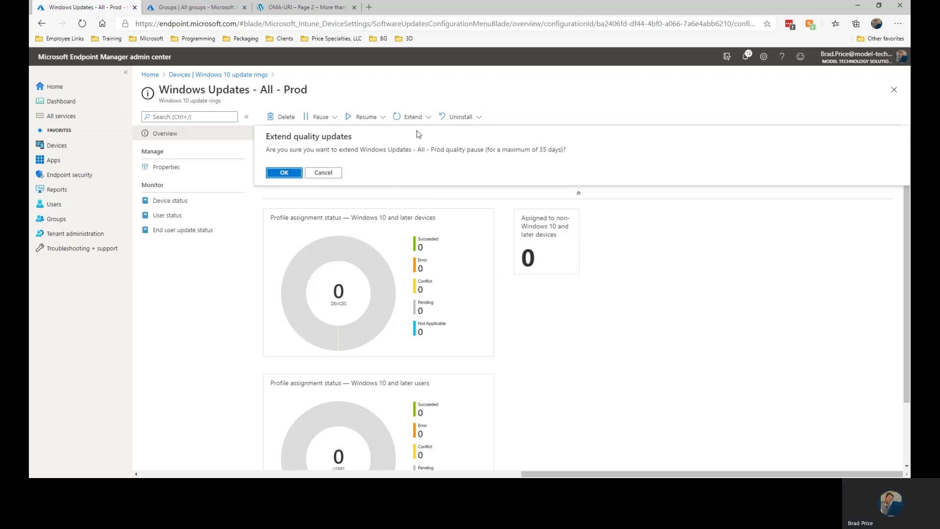
- Resume quality updates for the Prod ring
click(365, 119)
click(363, 135)
click(296, 177)
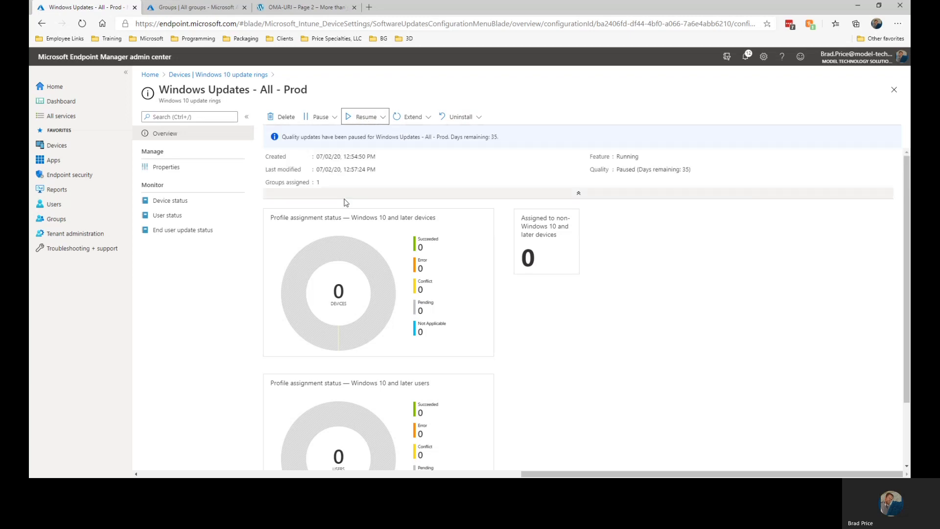
- Uninstall the Prod ring's quality updates, leaving them Uninstalled and Paused
click(471, 120)
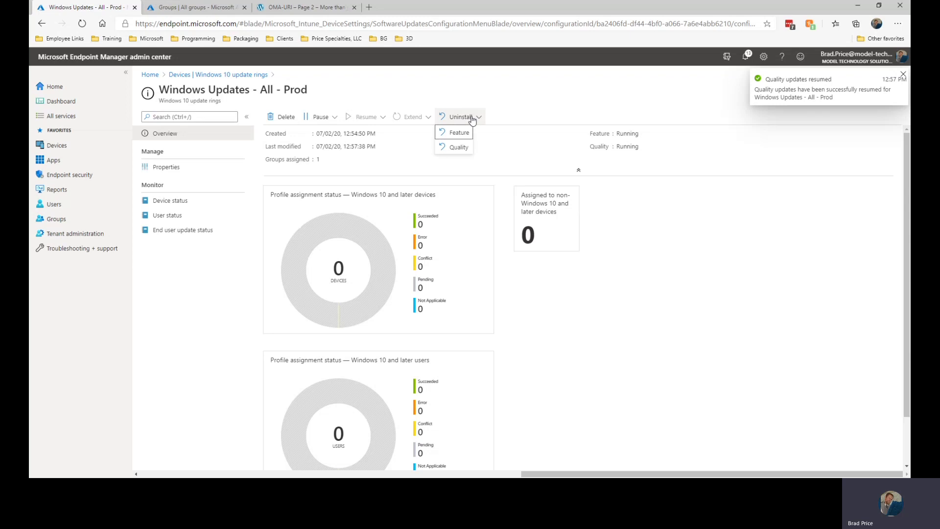
click(460, 148)
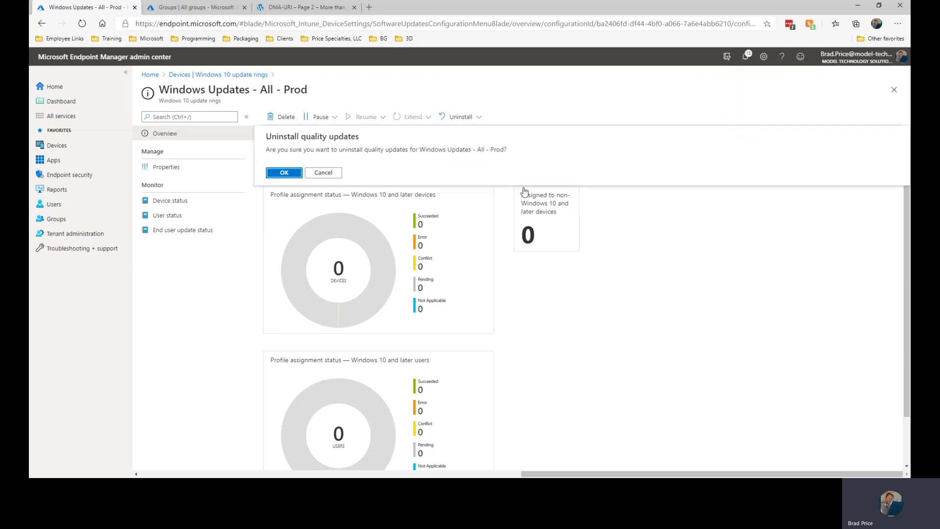
click(292, 174)
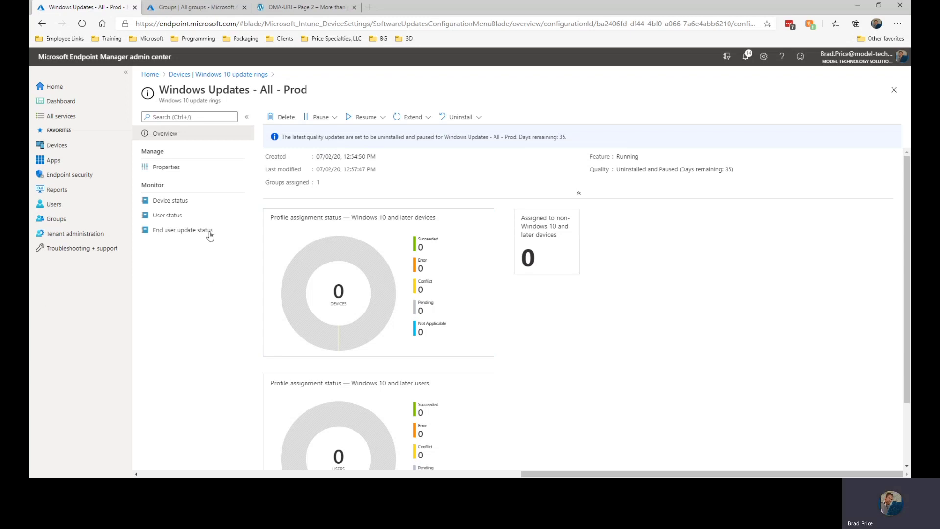
- View the Prod ring's device status, user status and end user update status reports
click(180, 202)
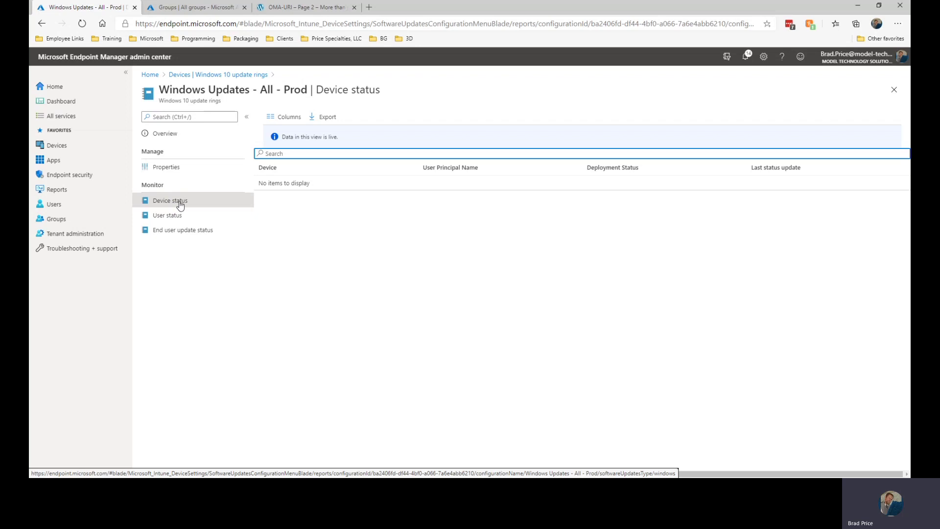
click(171, 216)
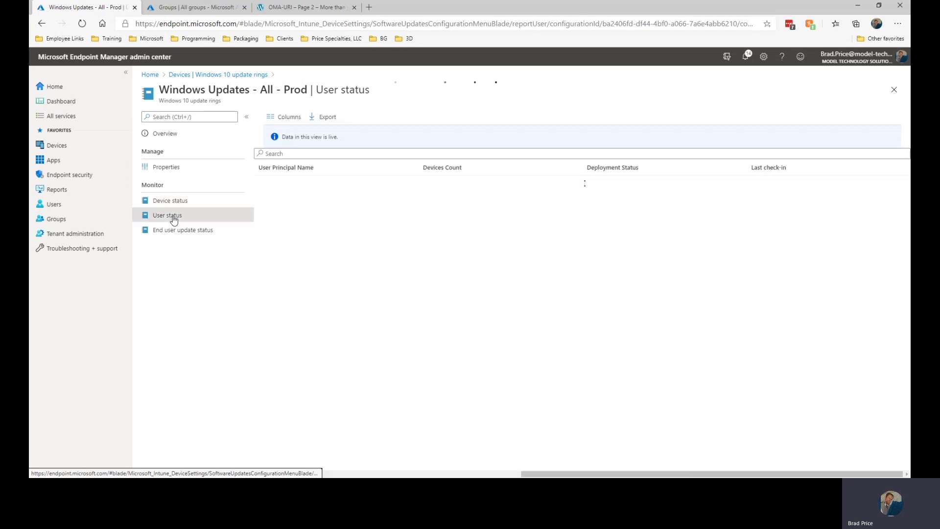
click(171, 230)
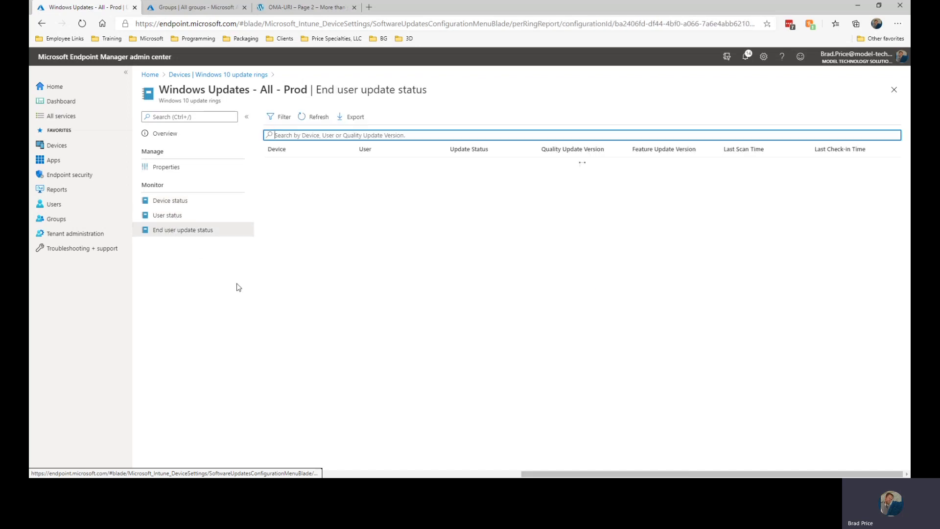
- Open the Windows 10 Updates -All - Pilot ring and view its device, user and end-user update status
click(212, 76)
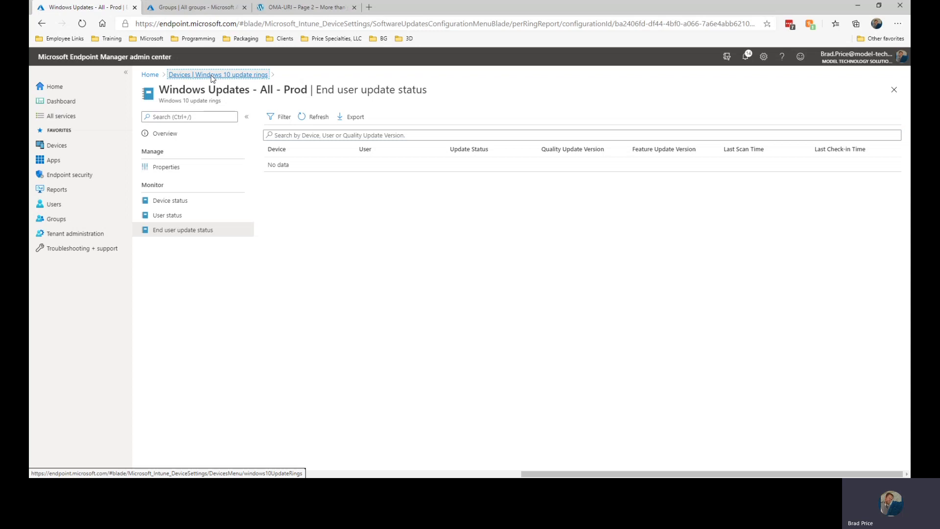
click(293, 184)
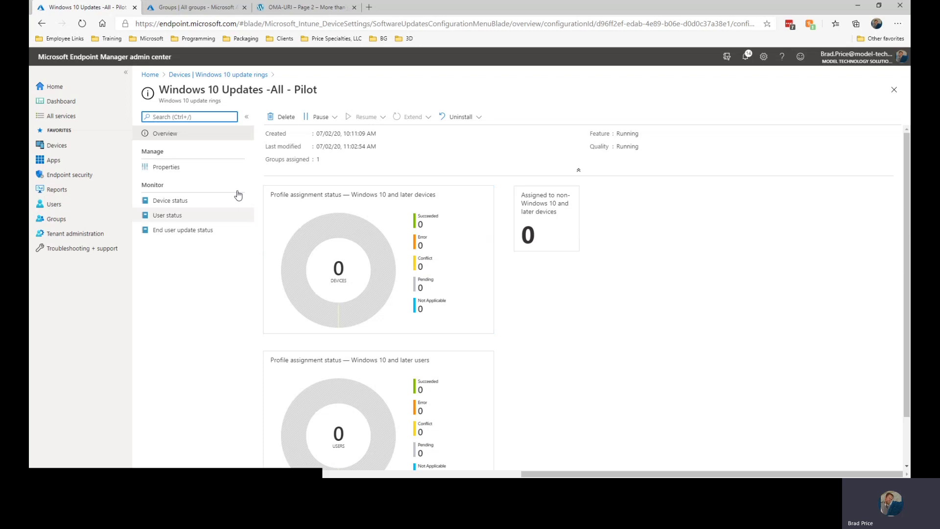
click(170, 201)
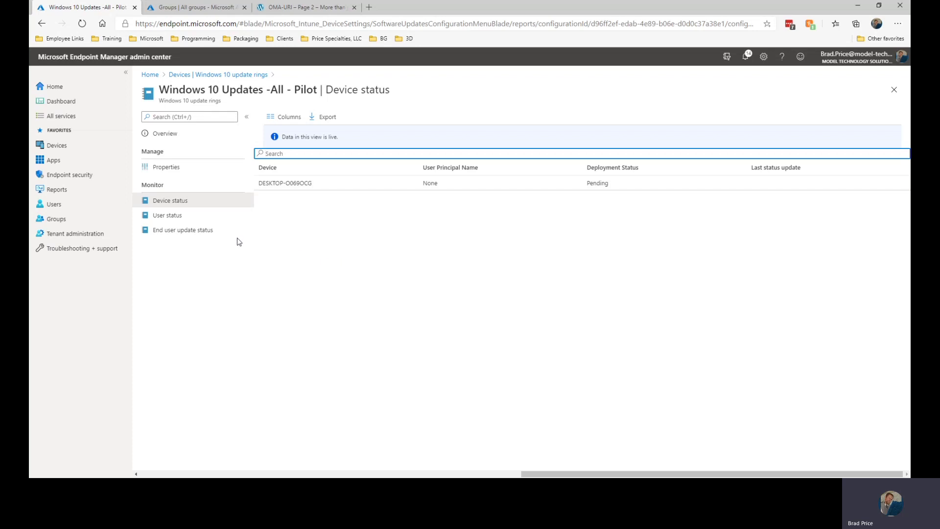
click(170, 215)
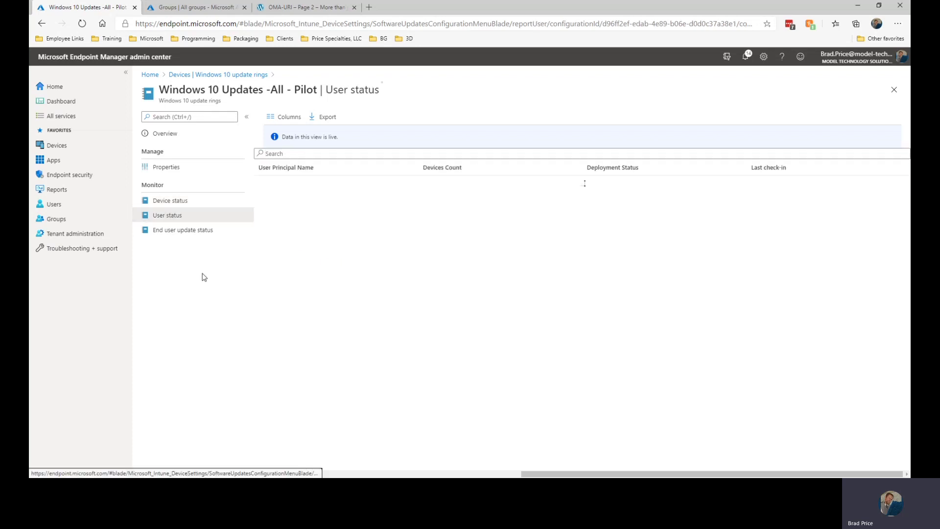
click(174, 232)
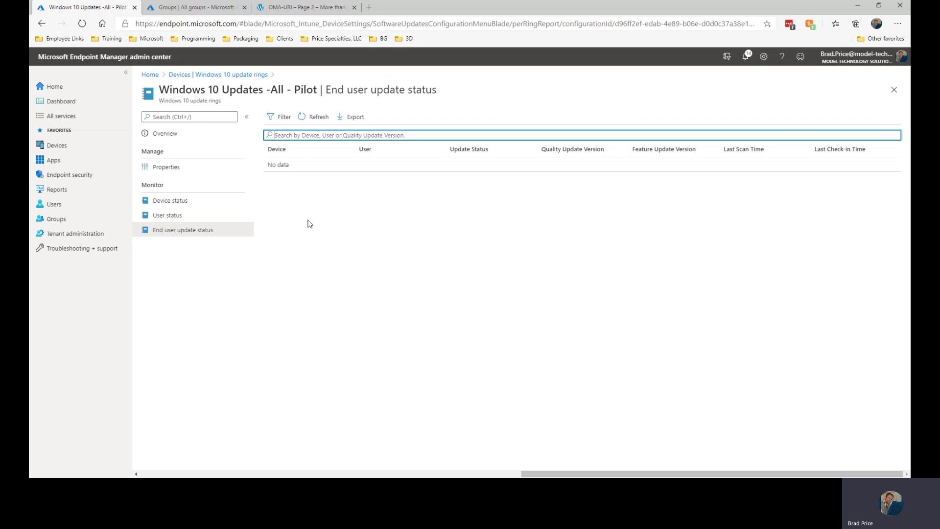
- Review the Windows 10 Fast (Pilot/Test Users) ring's device, user and end-user status, then its Properties
click(222, 75)
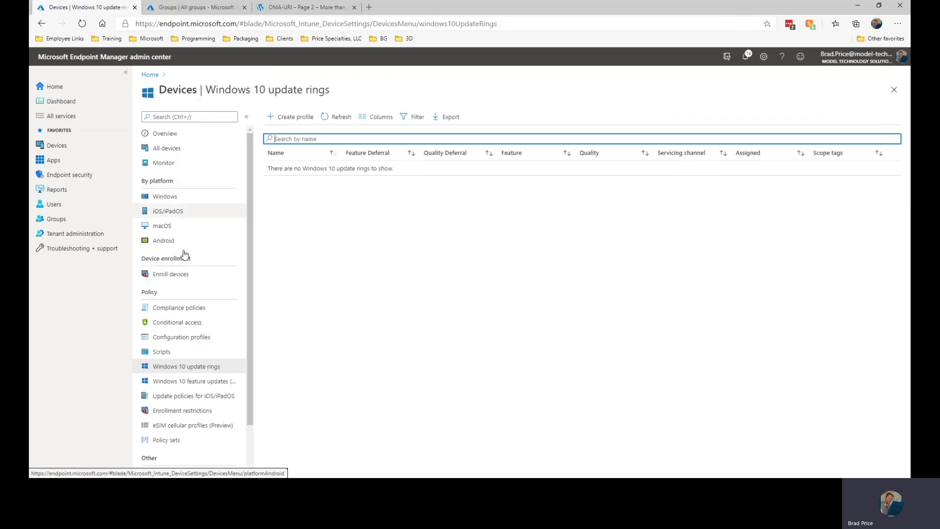
click(317, 174)
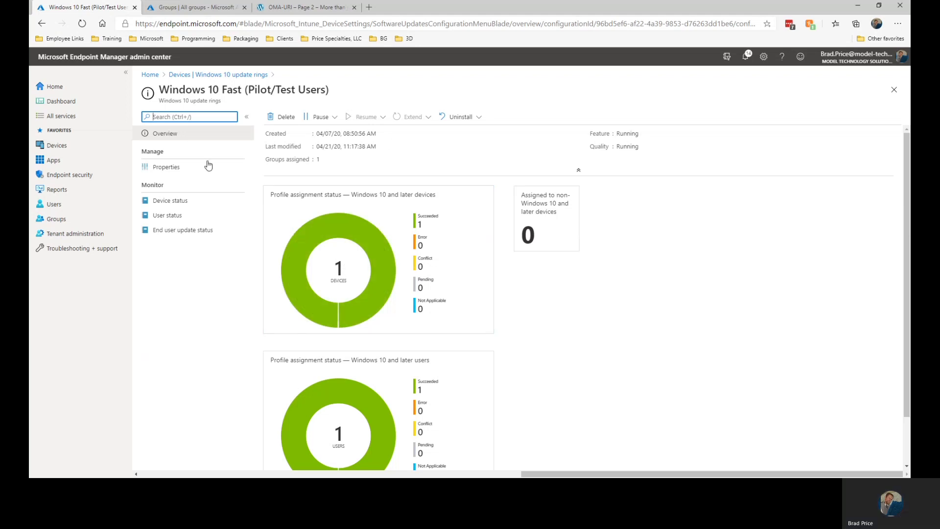
click(166, 202)
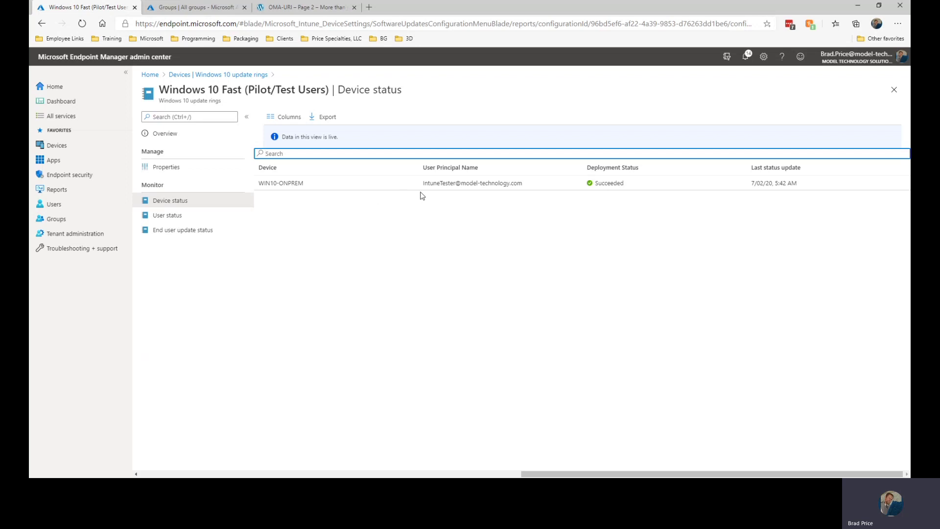
click(174, 215)
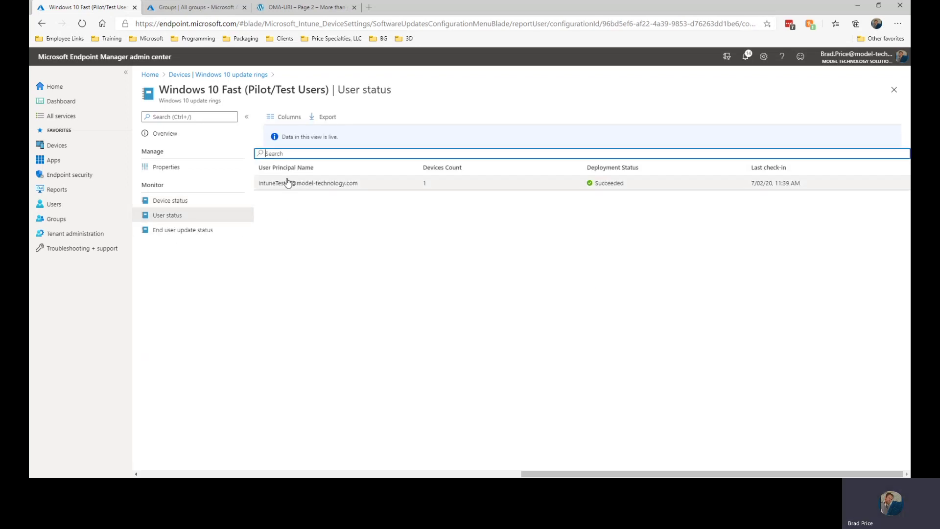
click(176, 236)
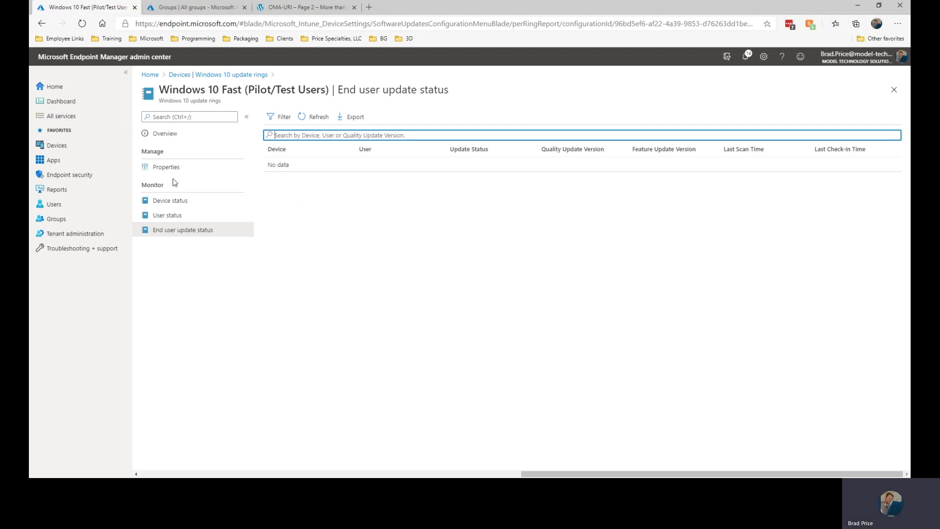
click(163, 166)
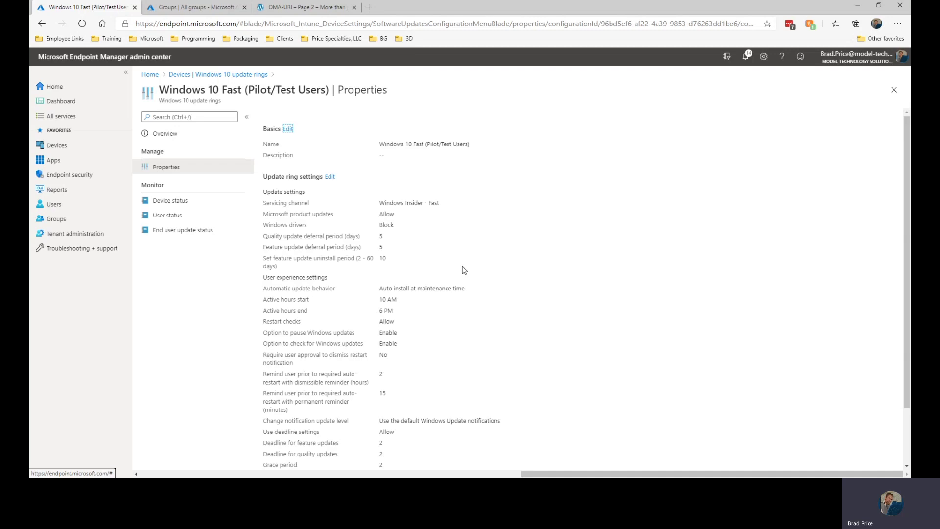